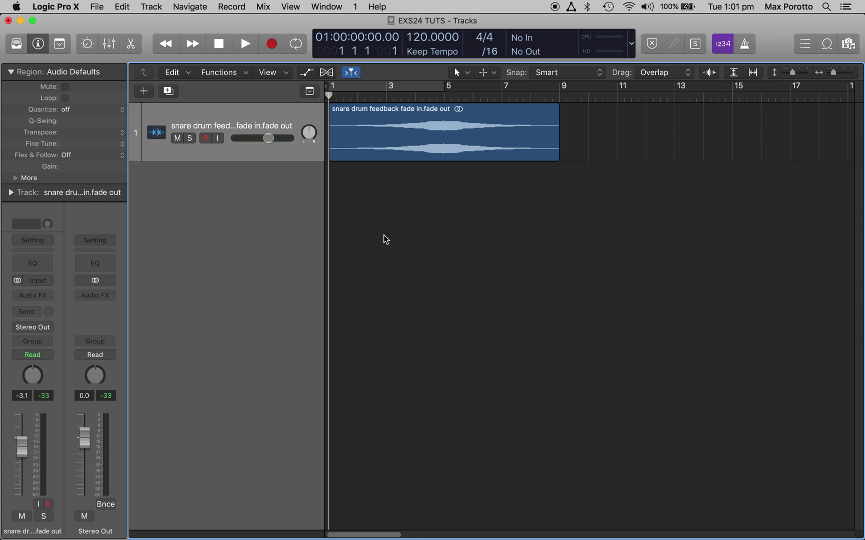
# Play back the snare drum feedback region and return the playhead to the start.
pyautogui.press('space')
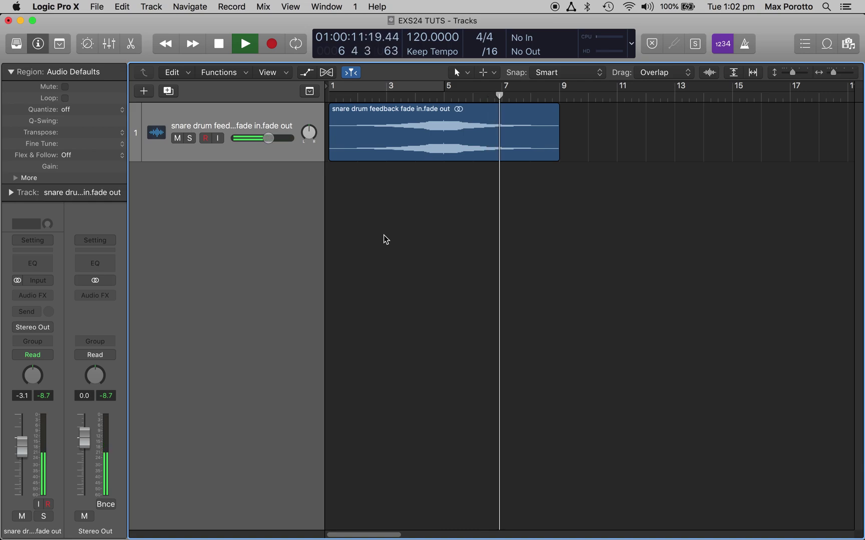
pyautogui.press('space')
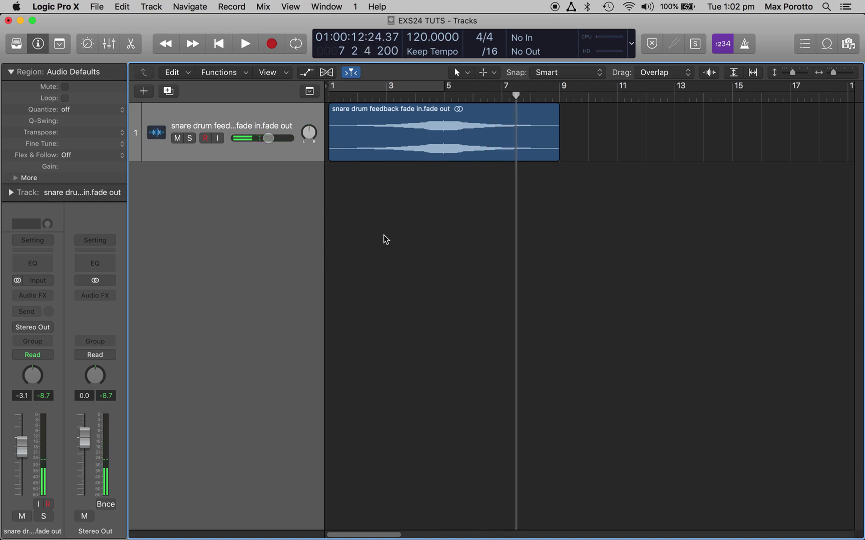
pyautogui.press('Return')
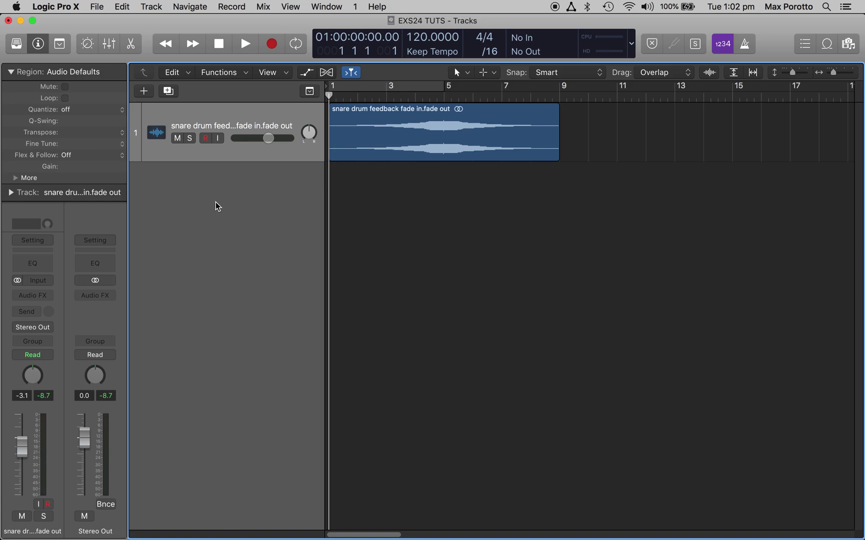
# Create one software instrument track using the EXS24 (Sampler) in stereo.
pyautogui.click(146, 93)
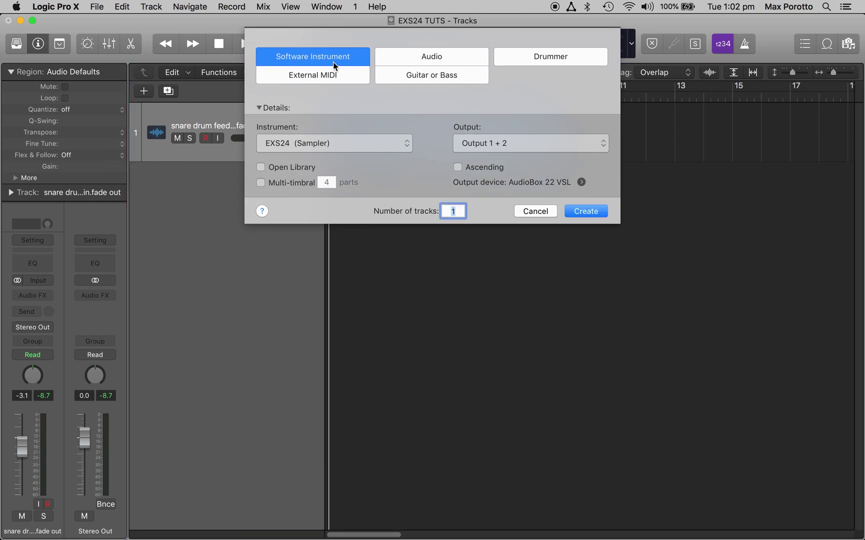
pyautogui.click(326, 144)
pyautogui.moveTo(334, 148)
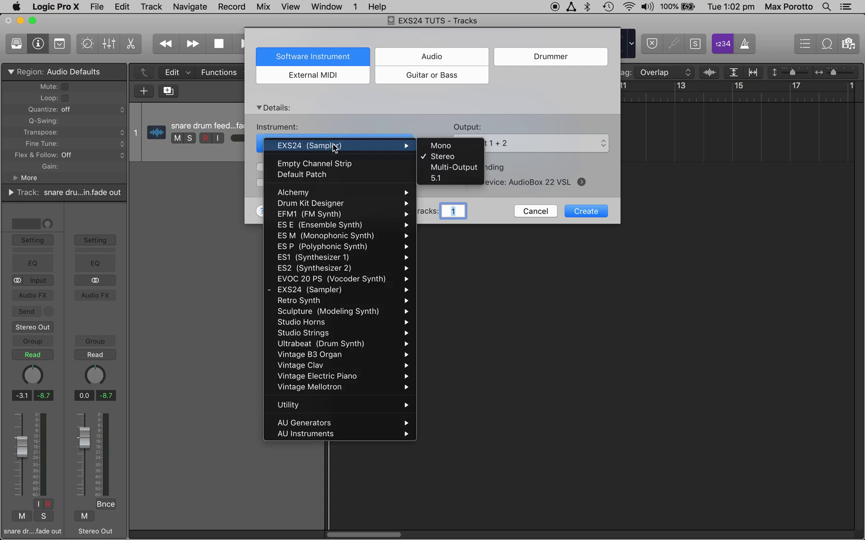
pyautogui.click(444, 157)
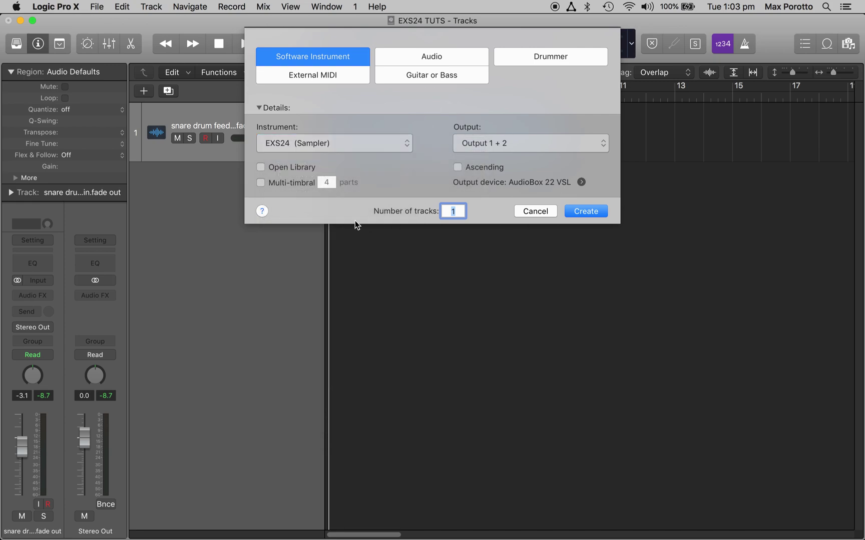
pyautogui.click(591, 214)
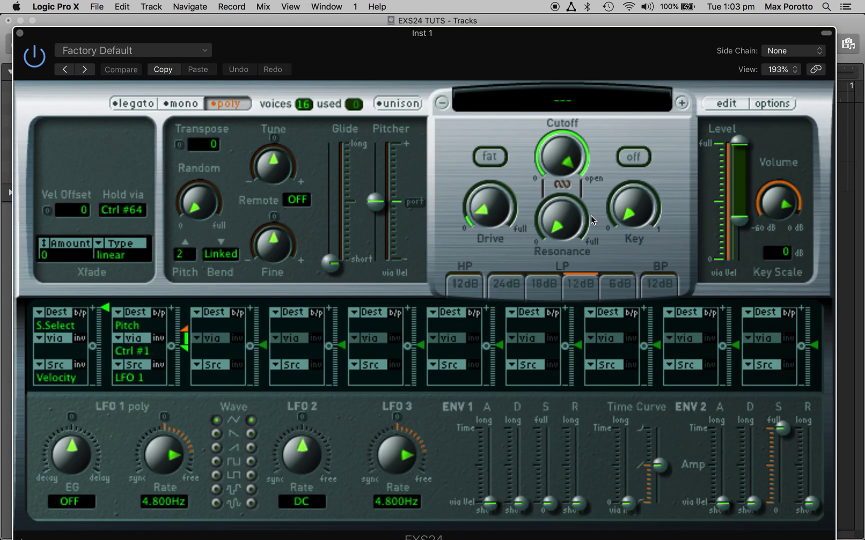
# Resize the EXS24 window to a 178% view and position it so the whole sampler interface is visible.
pyautogui.moveTo(575, 38); pyautogui.dragTo(543, 27)
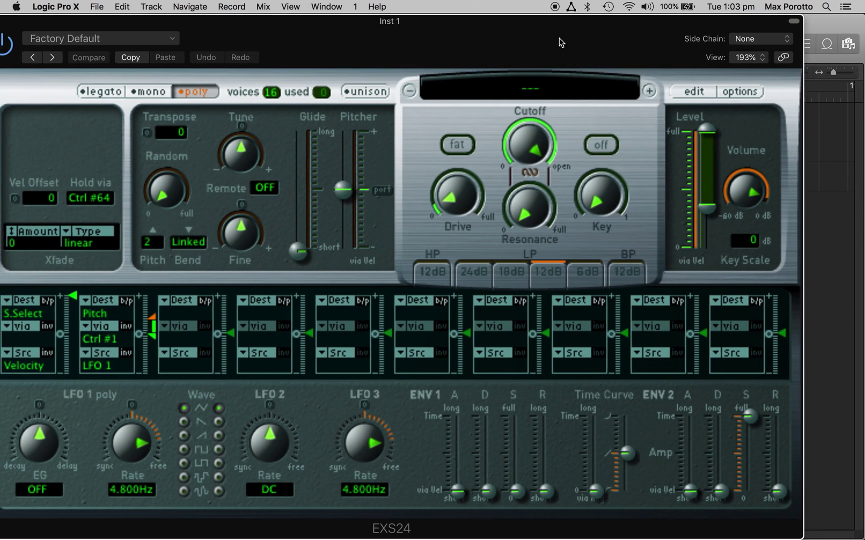
pyautogui.click(748, 57)
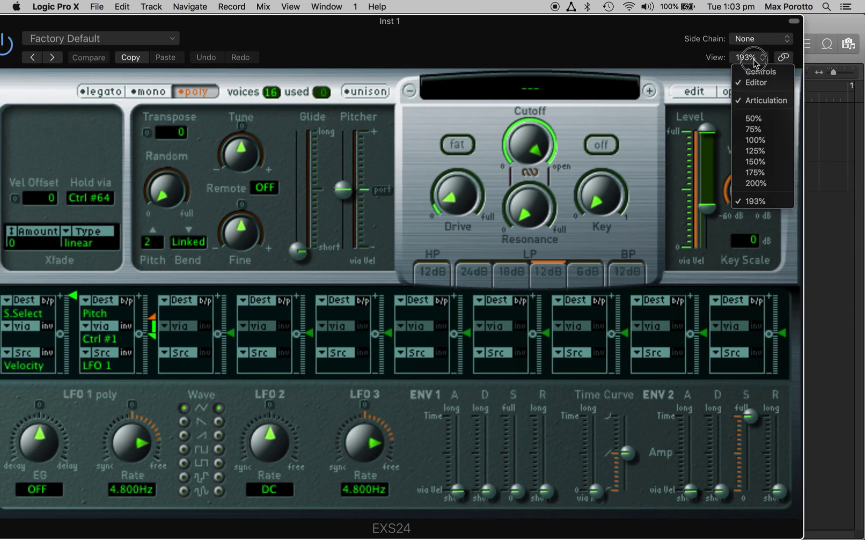
pyautogui.click(762, 147)
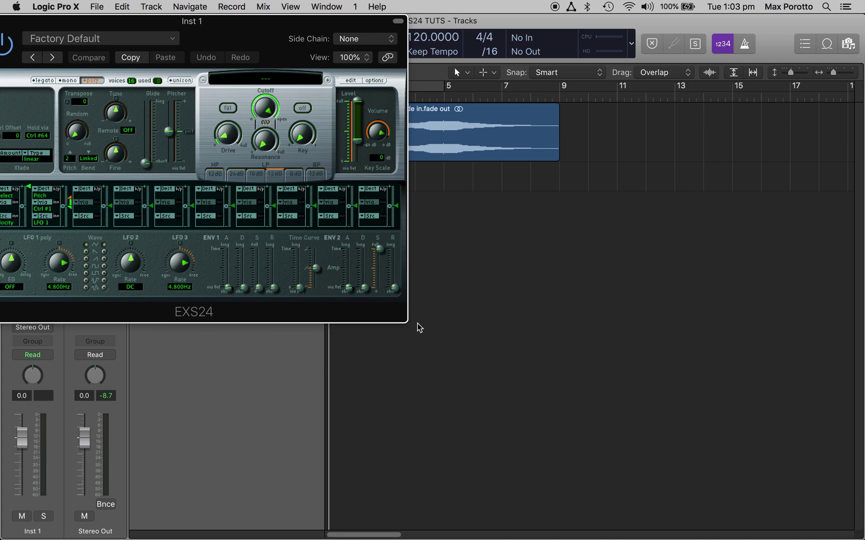
pyautogui.moveTo(405, 323); pyautogui.dragTo(750, 440)
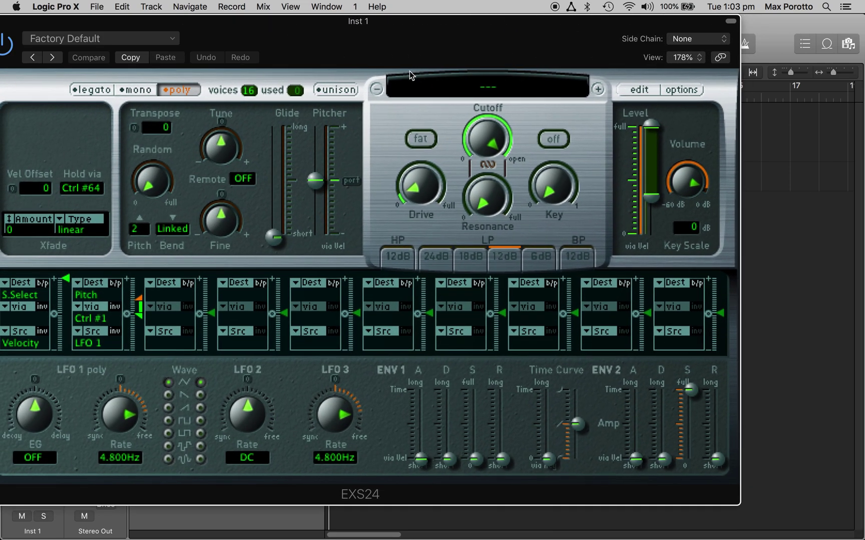
pyautogui.moveTo(335, 43); pyautogui.dragTo(423, 44)
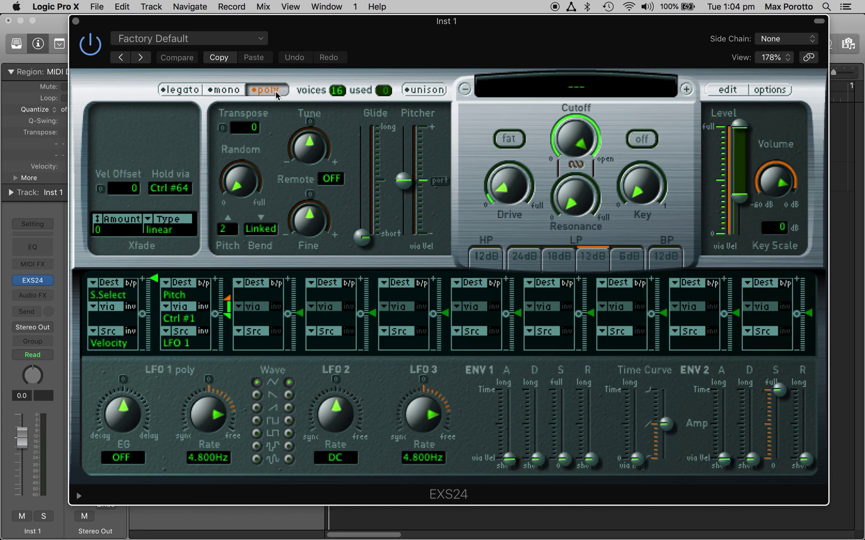
pyautogui.moveTo(422, 32); pyautogui.dragTo(379, 174)
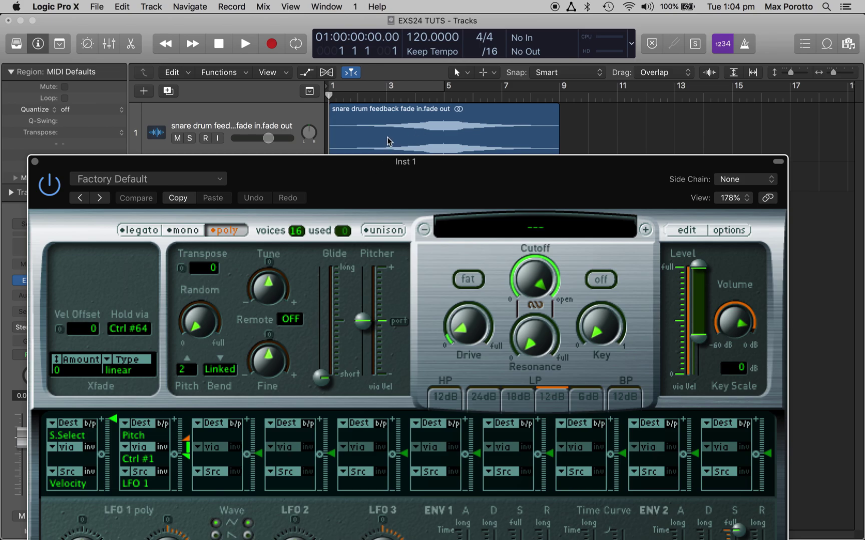
pyautogui.moveTo(436, 175); pyautogui.dragTo(410, 68)
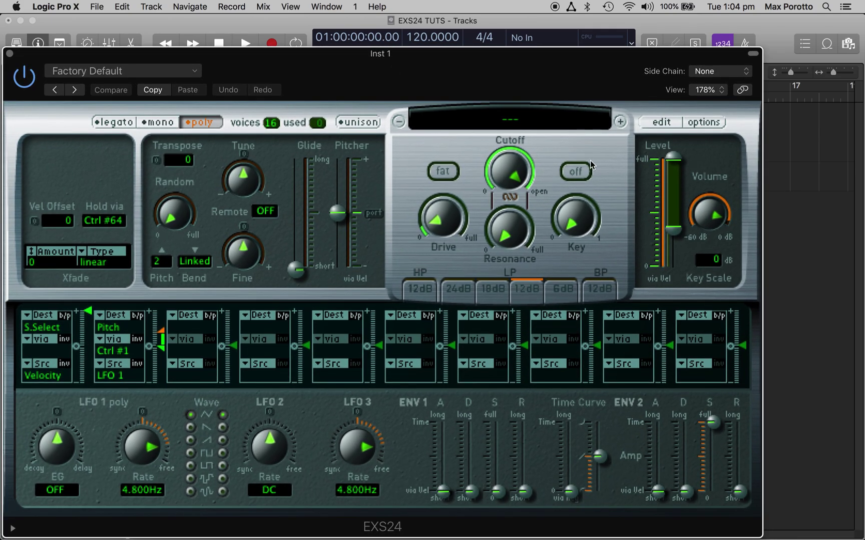
# Open the EXS24 Instrument Editor and arrange the windows so the audio region on track 1 can be reached.
pyautogui.click(661, 123)
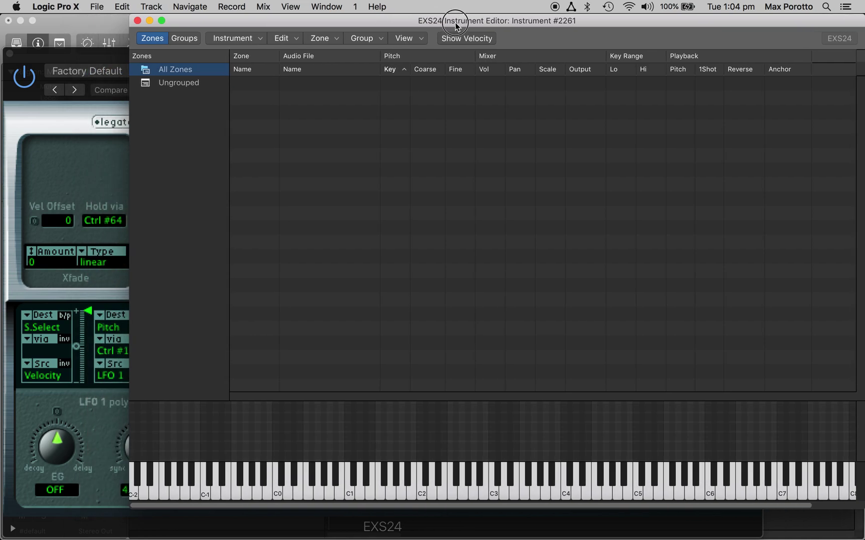
pyautogui.moveTo(413, 21); pyautogui.dragTo(455, 21)
pyautogui.moveTo(85, 59); pyautogui.dragTo(85, 278)
pyautogui.click(286, 161)
pyautogui.moveTo(312, 25); pyautogui.dragTo(223, 154)
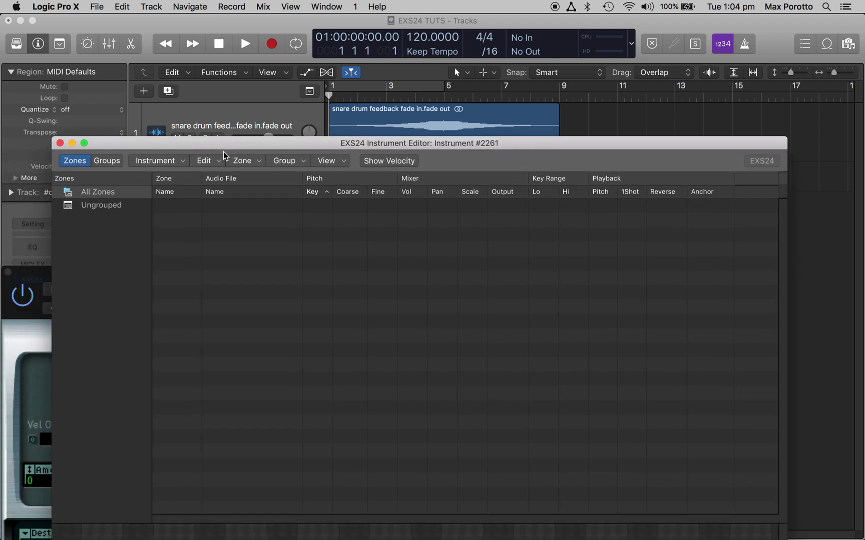
# Add the snare drum feedback region from track 1 to the Instrument Editor as a new zone.
pyautogui.click(364, 125)
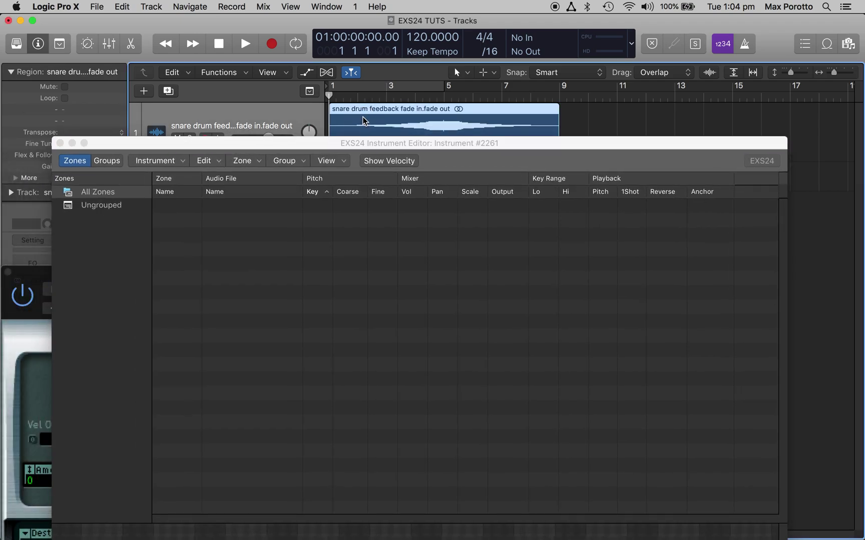
pyautogui.click(348, 129)
pyautogui.moveTo(347, 128); pyautogui.dragTo(294, 235)
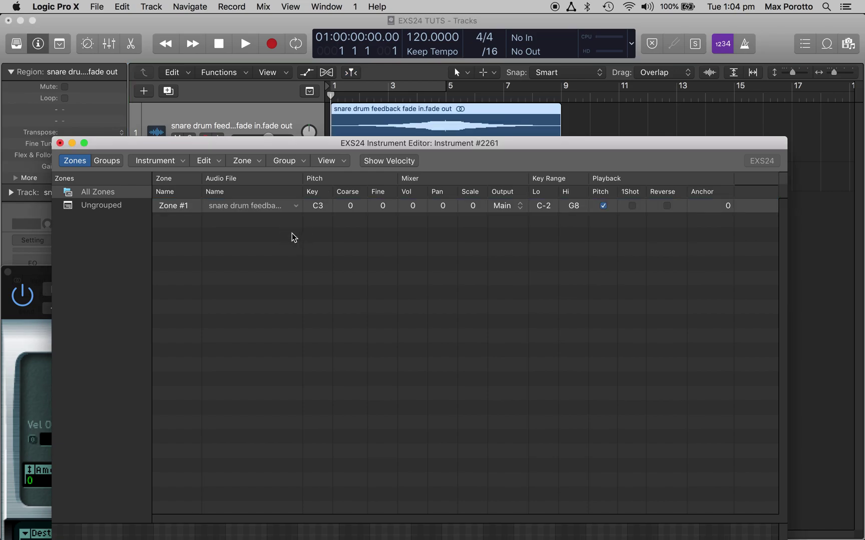
# Audition the new zone at C3, C2, C4 and higher notes on the Instrument Editor's keyboard.
pyautogui.moveTo(333, 146); pyautogui.dragTo(356, 31)
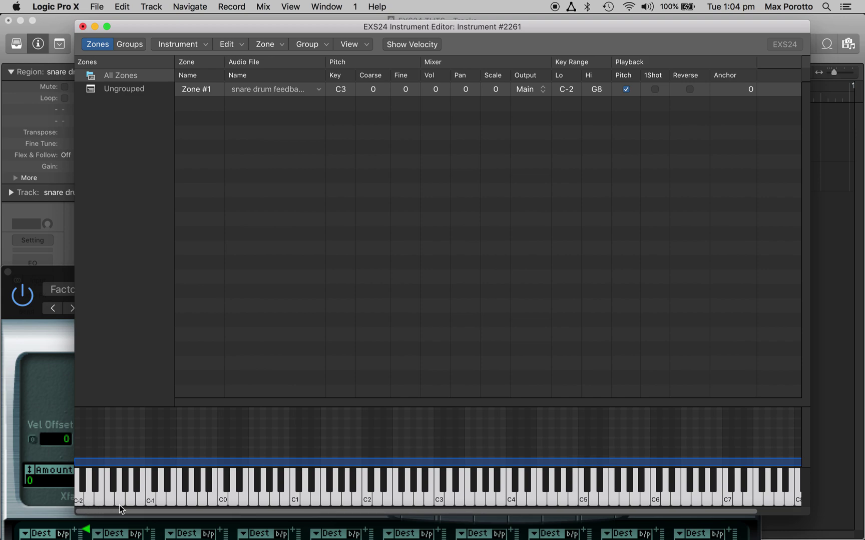
pyautogui.moveTo(140, 510); pyautogui.dragTo(236, 513)
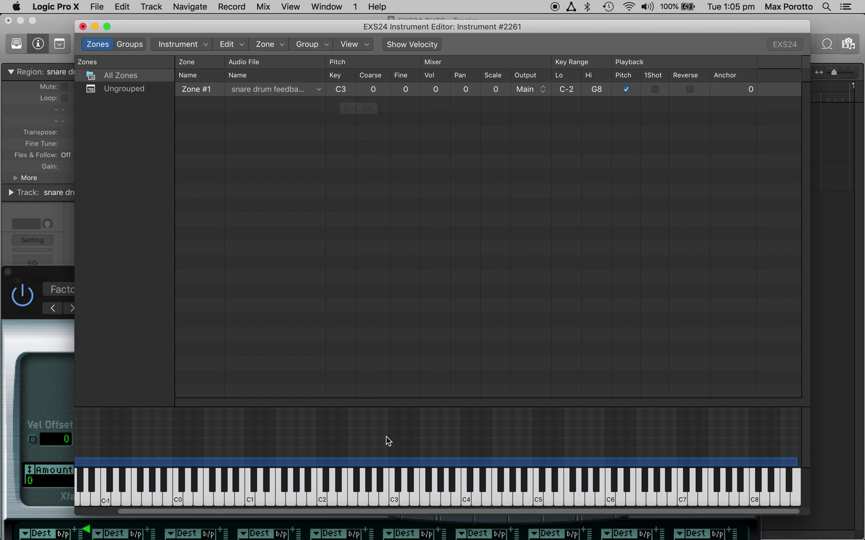
pyautogui.click(392, 500)
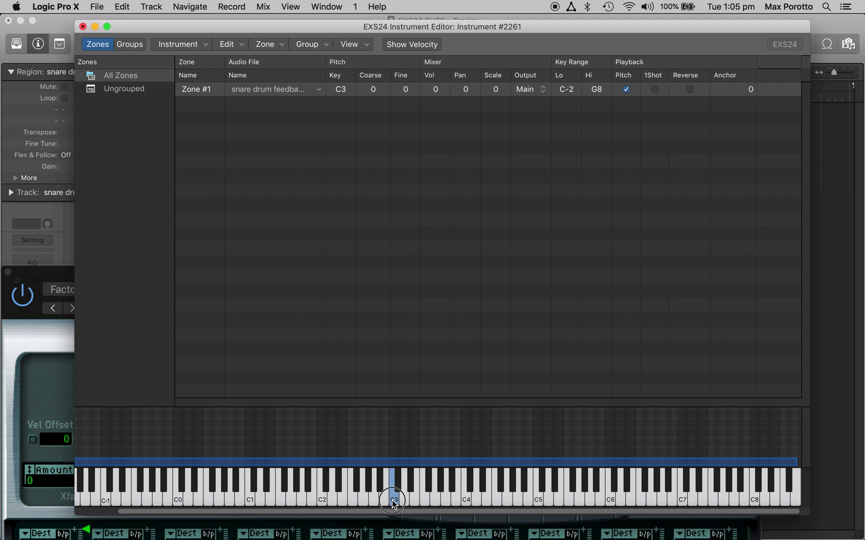
pyautogui.click(321, 503)
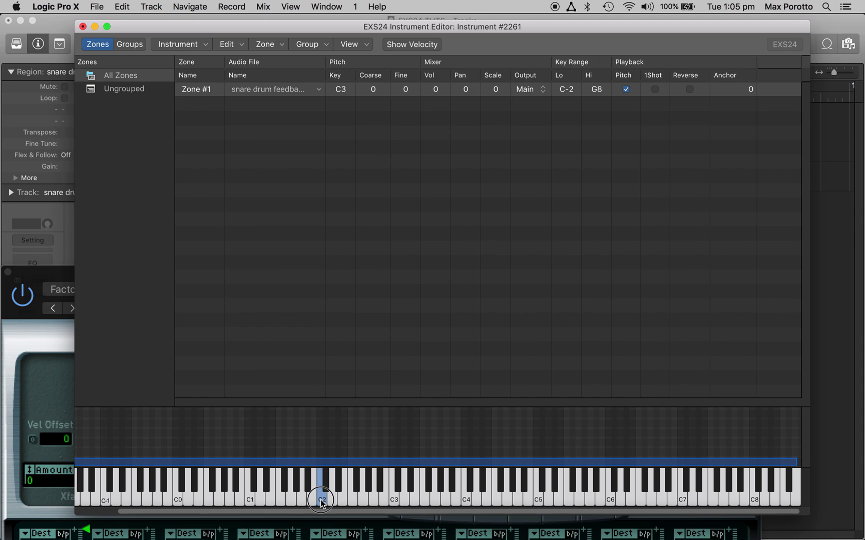
pyautogui.click(467, 499)
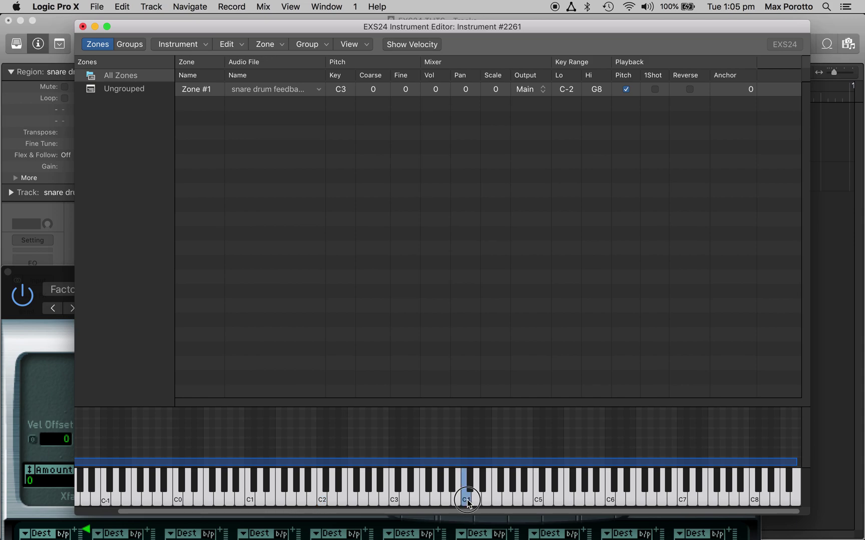
pyautogui.moveTo(467, 500); pyautogui.dragTo(602, 503)
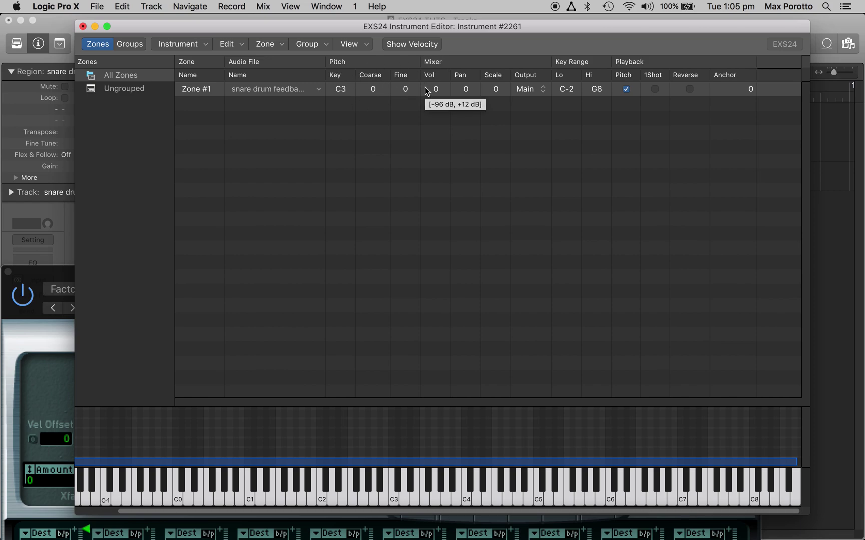
# Close the Instrument Editor, saving the sampler instrument as FEEDBACK 1 in the Sampler Instruments folder.
pyautogui.moveTo(329, 27); pyautogui.dragTo(387, 27)
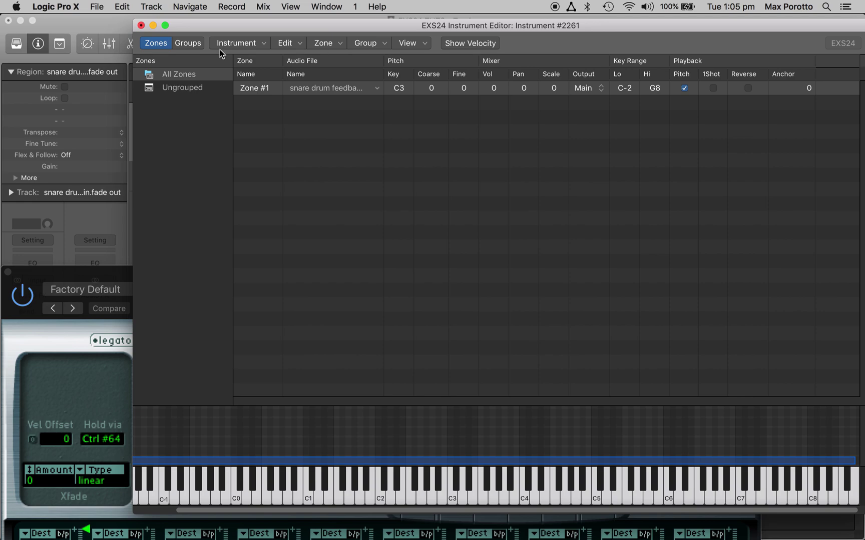
pyautogui.click(142, 27)
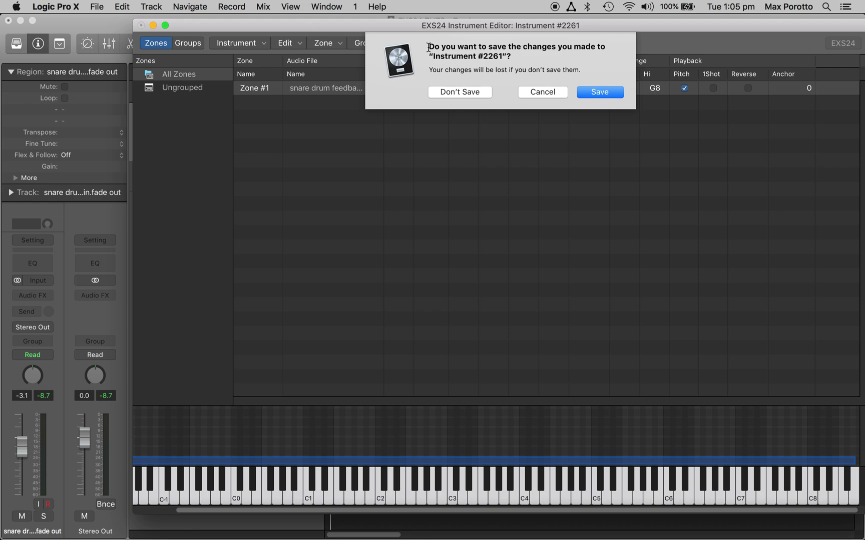
pyautogui.click(601, 91)
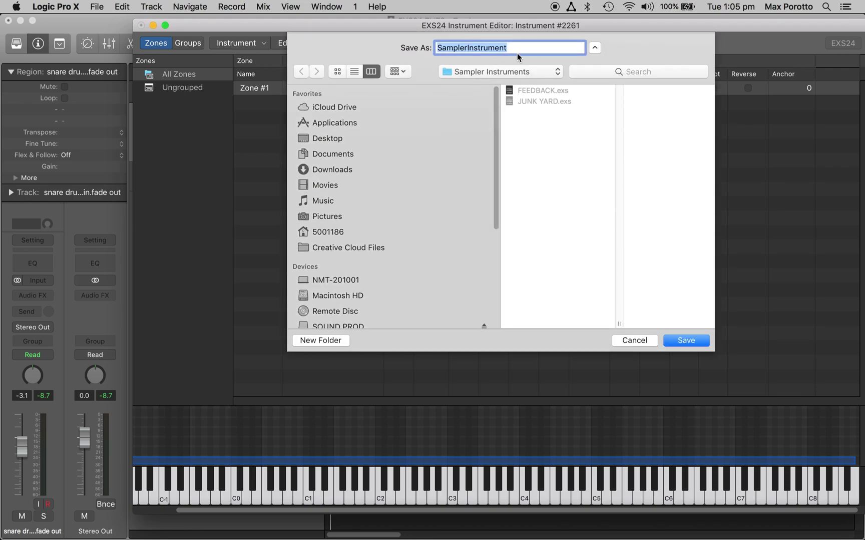
pyautogui.doubleClick(522, 47)
pyautogui.write('FEE')
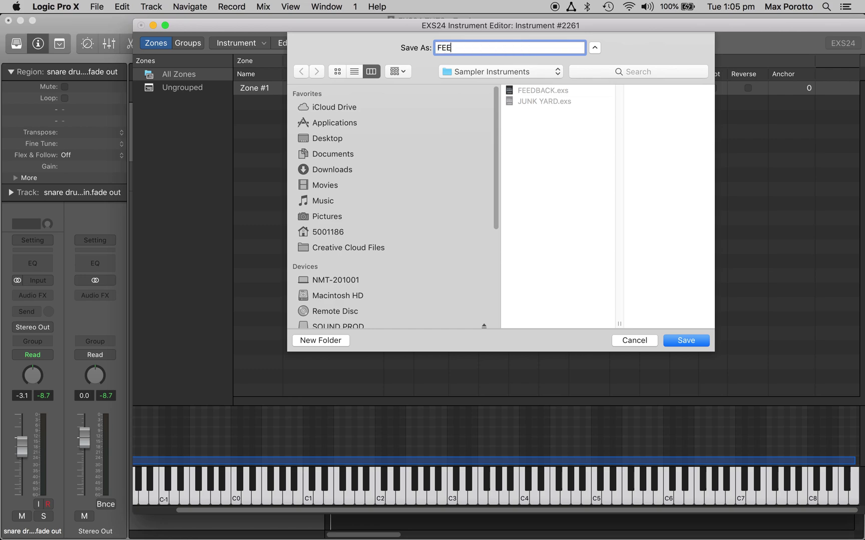
pyautogui.write('DBACK 1')
pyautogui.press('Return')
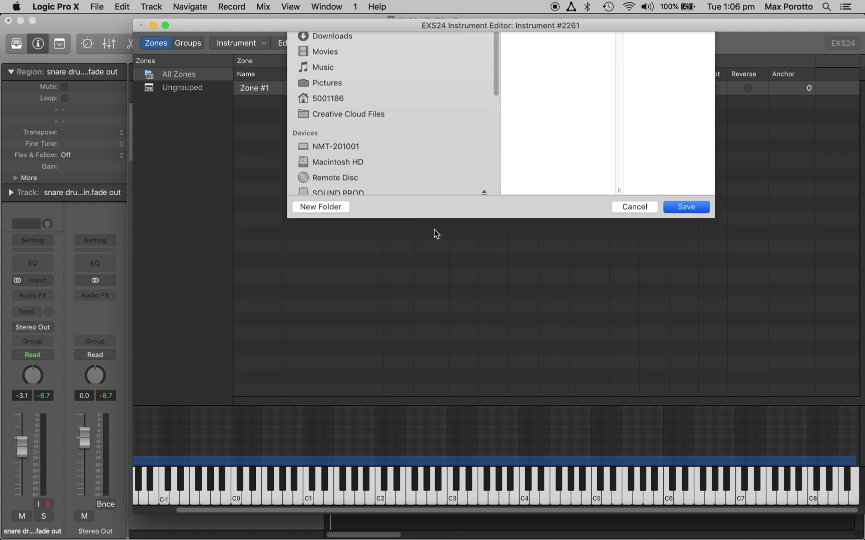
pyautogui.press('super+w')
# Select the #default instrument track and bring the full EXS24 window back into view.
pyautogui.moveTo(370, 286); pyautogui.dragTo(411, 40)
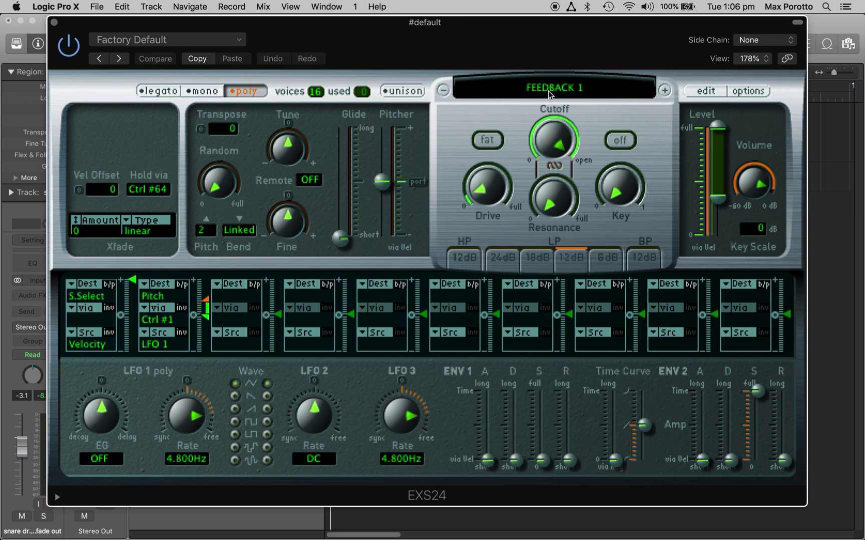
pyautogui.moveTo(514, 55); pyautogui.dragTo(584, 276)
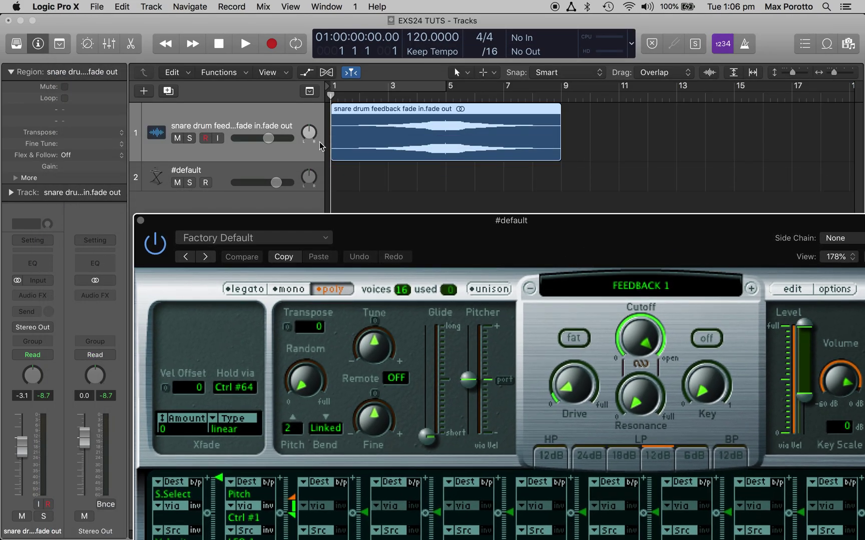
pyautogui.click(238, 178)
pyautogui.moveTo(403, 221); pyautogui.dragTo(313, 23)
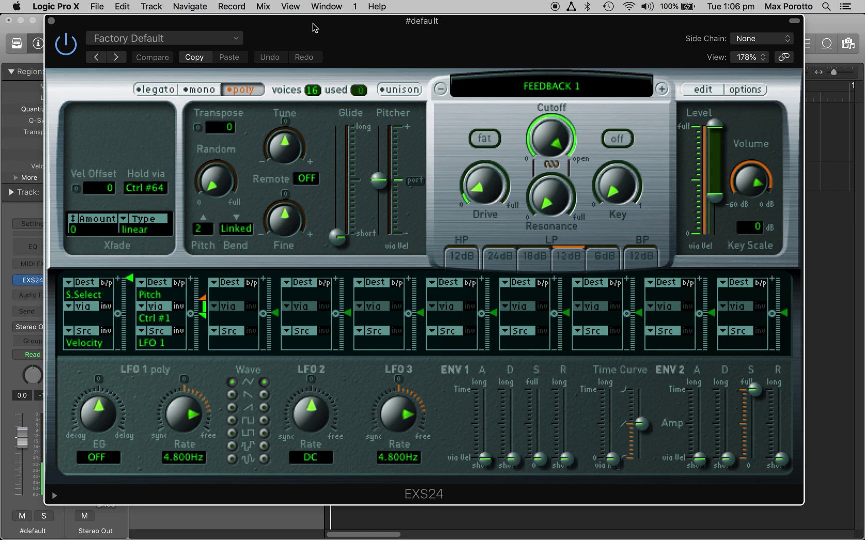
pyautogui.moveTo(387, 43); pyautogui.dragTo(384, 43)
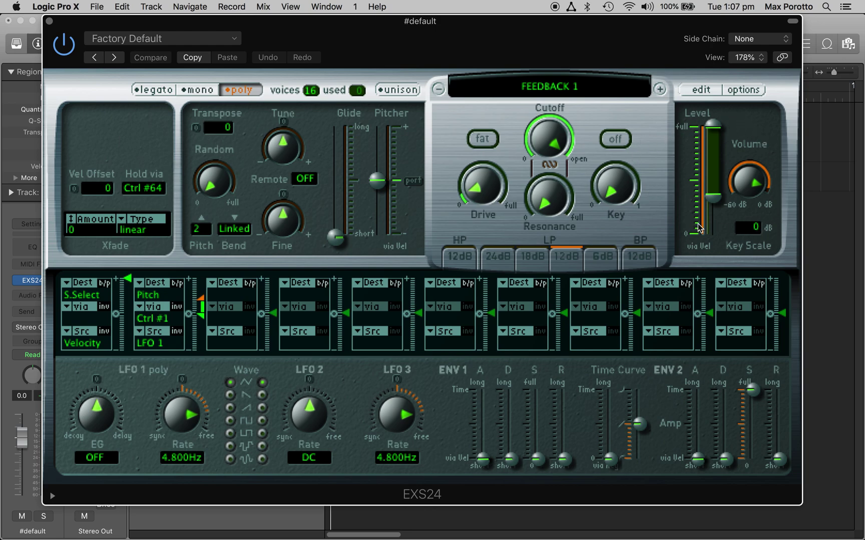
# Raise the ENV 2 attack and release sliders to slightly above halfway for a slower fade in and out.
pyautogui.click(674, 385)
pyautogui.moveTo(699, 467); pyautogui.dragTo(693, 428)
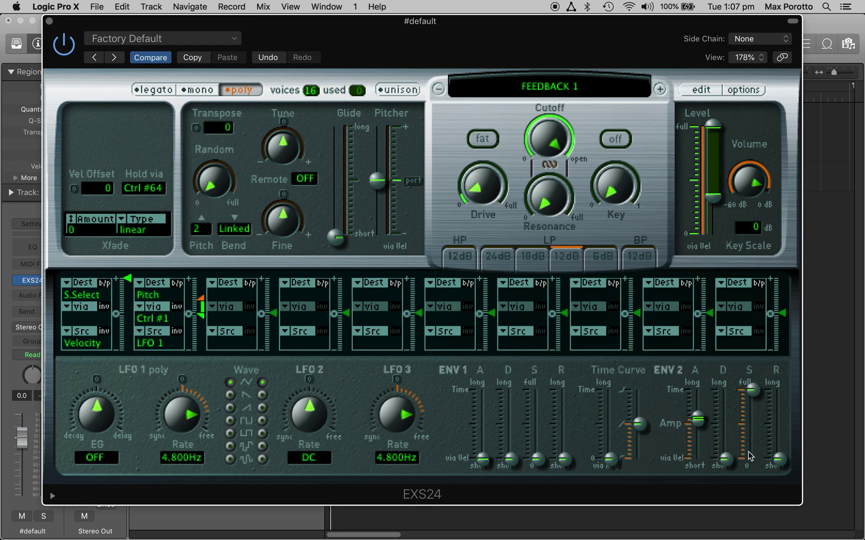
pyautogui.click(779, 466)
pyautogui.moveTo(778, 466); pyautogui.dragTo(779, 424)
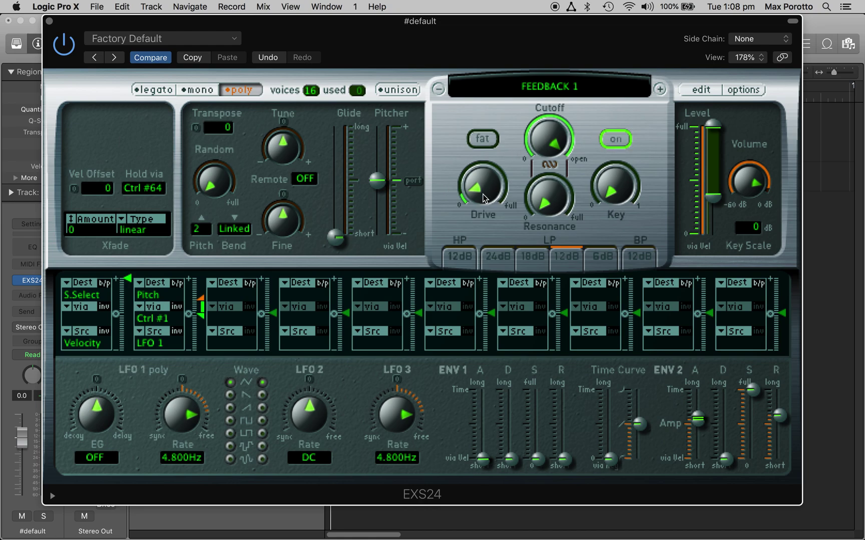
# Raise the filter drive to just under halfway, lower the cutoff to slightly above halfway and set the resonance to about a quarter.
pyautogui.scroll(-5, 479, 187)
pyautogui.moveTo(479, 186); pyautogui.dragTo(475, 170)
pyautogui.moveTo(476, 168); pyautogui.dragTo(472, 166)
pyautogui.moveTo(540, 136); pyautogui.dragTo(552, 205)
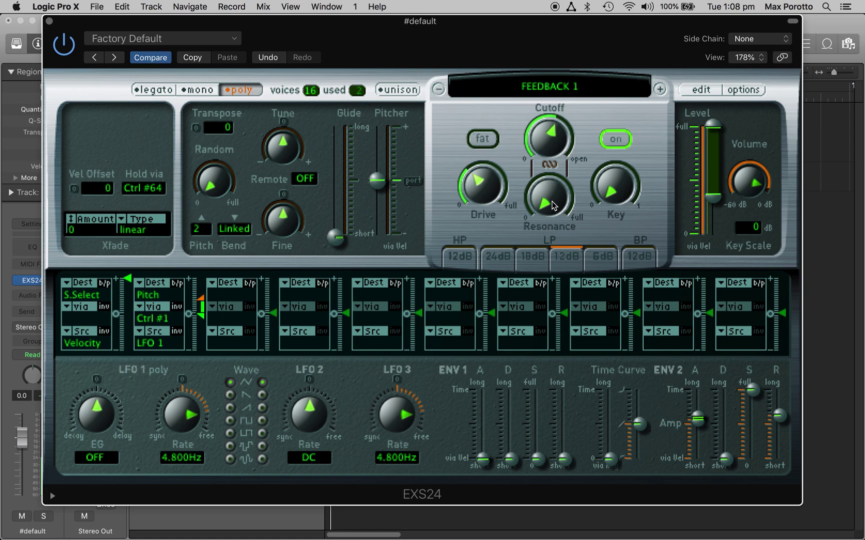
pyautogui.moveTo(553, 205); pyautogui.dragTo(538, 171)
pyautogui.moveTo(470, 193); pyautogui.dragTo(473, 180)
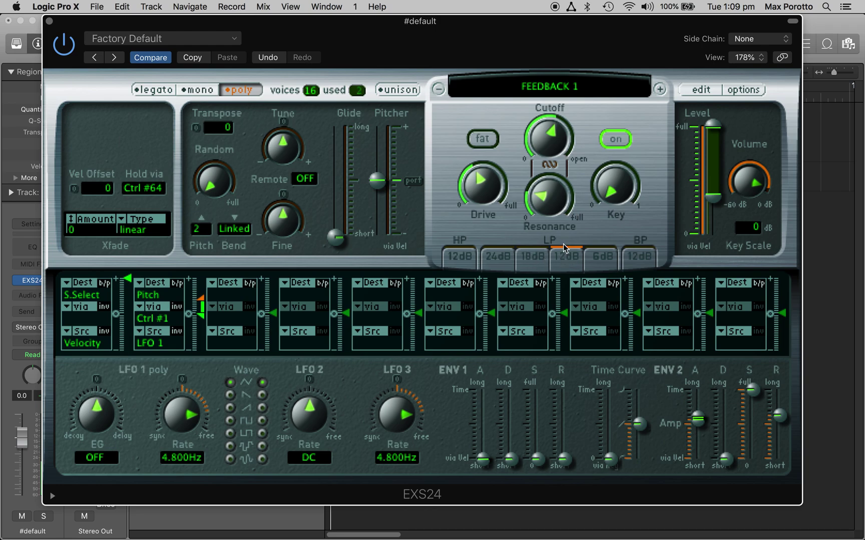
# Try the HP 12dB filter with a changed cutoff, then return to LP 12dB with the cutoff just below halfway.
pyautogui.click(460, 257)
pyautogui.moveTo(547, 144)
pyautogui.moveTo(545, 145); pyautogui.dragTo(542, 158)
pyautogui.click(566, 257)
pyautogui.moveTo(543, 151)
pyautogui.mouseDown()
pyautogui.moveTo(546, 135)
pyautogui.moveTo(549, 167)
pyautogui.moveTo(554, 141)
pyautogui.moveTo(544, 145)
pyautogui.mouseUp()
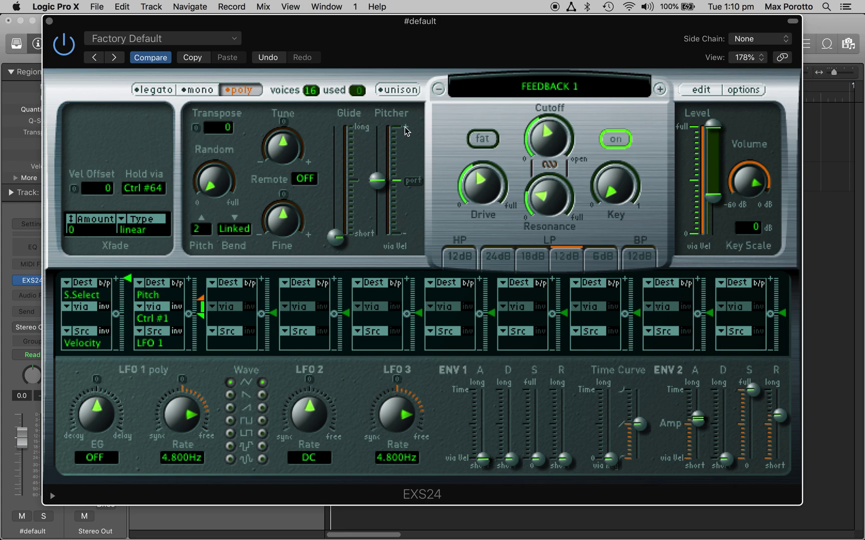
# Bypass the first two modulation routings, S.Select and Pitch, and dismiss the notification covering the EXS24 window.
pyautogui.moveTo(478, 41); pyautogui.dragTo(502, 32)
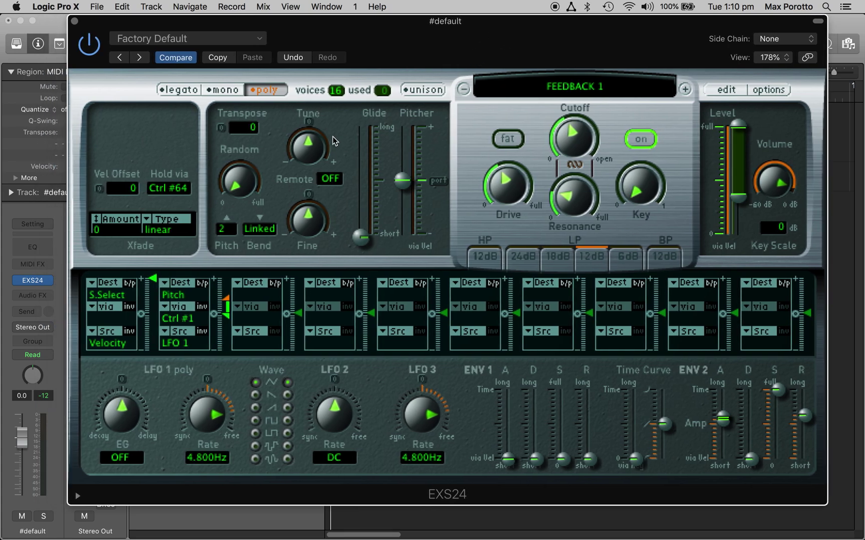
pyautogui.click(130, 283)
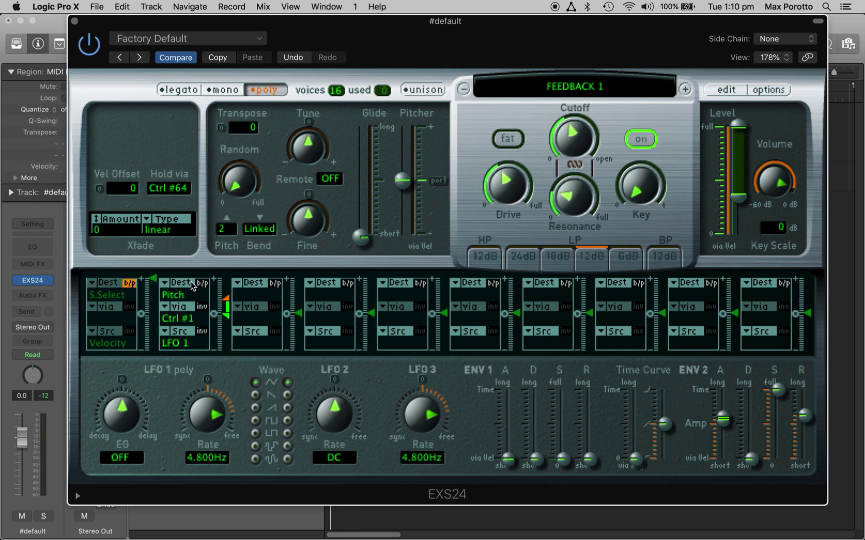
pyautogui.click(203, 283)
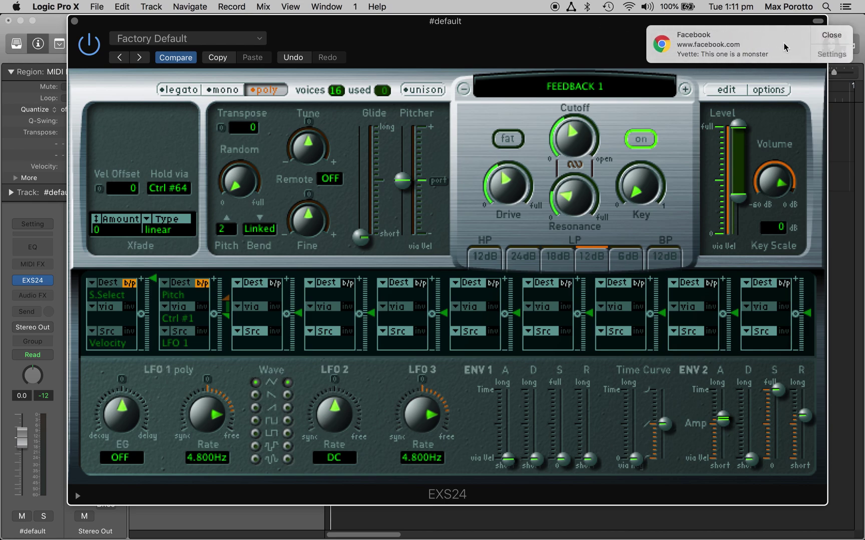
pyautogui.click(833, 33)
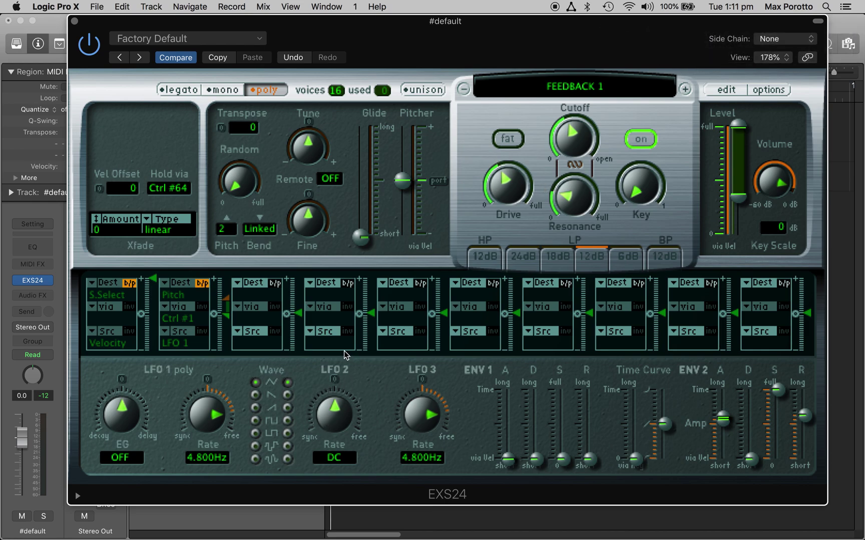
pyautogui.click(833, 35)
# Set up the third modulation routing with Filter Cutoff as destination and LFO 2 as source.
pyautogui.click(240, 284)
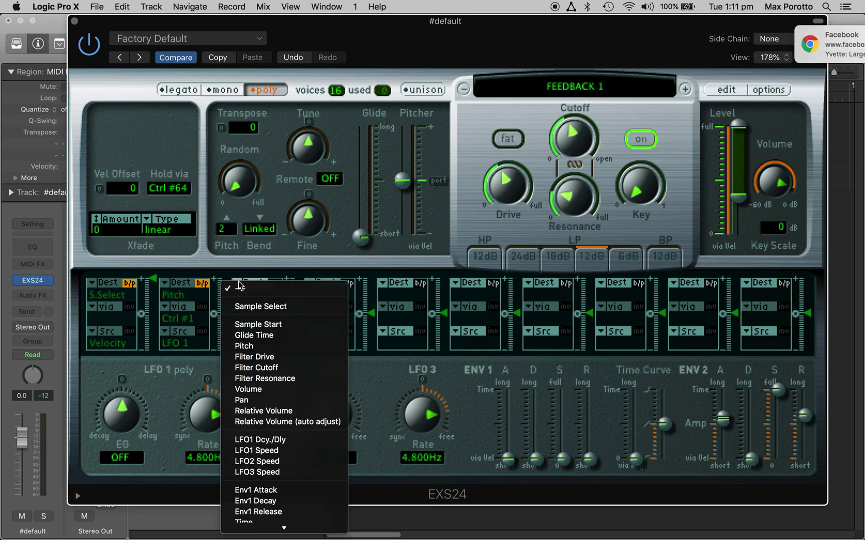
pyautogui.click(258, 369)
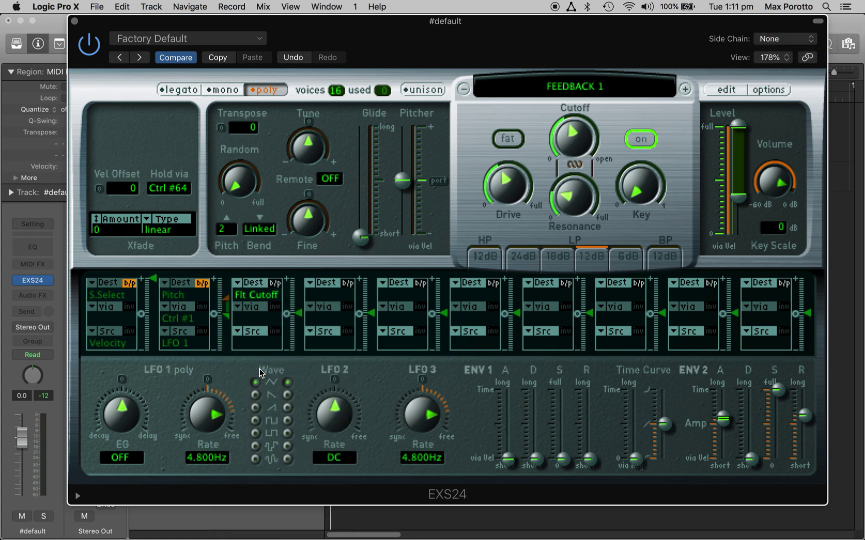
pyautogui.click(237, 333)
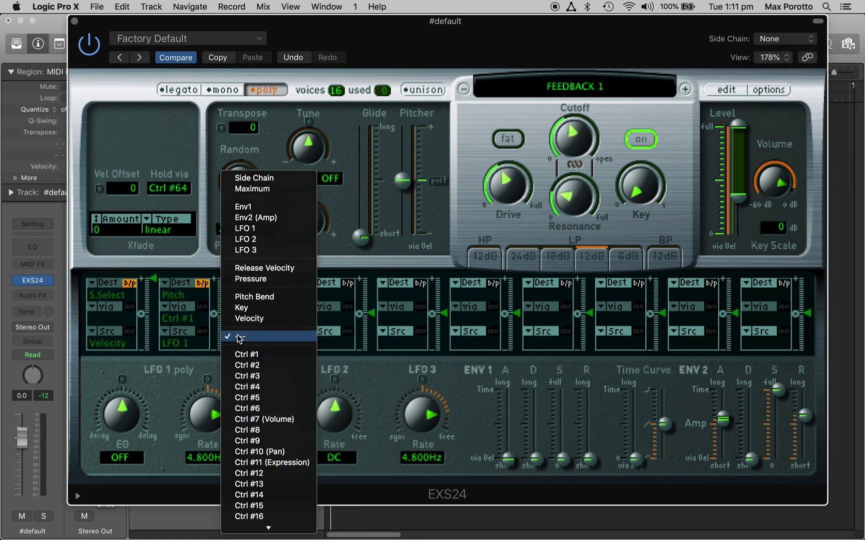
pyautogui.click(266, 240)
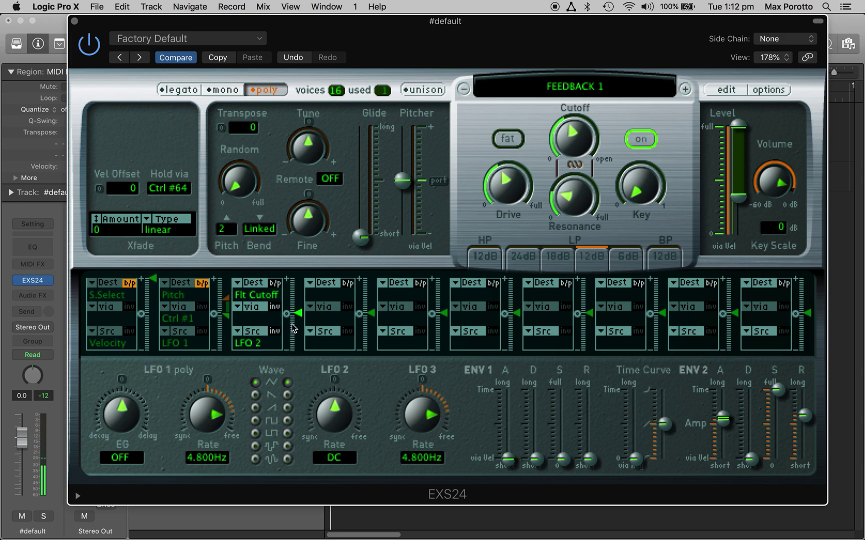
# Set LFO 2's rate to 0.570 Hz and its filter cutoff modulation amount to +60%.
pyautogui.click(298, 312)
pyautogui.moveTo(298, 312); pyautogui.dragTo(299, 302)
pyautogui.moveTo(328, 415); pyautogui.dragTo(326, 394)
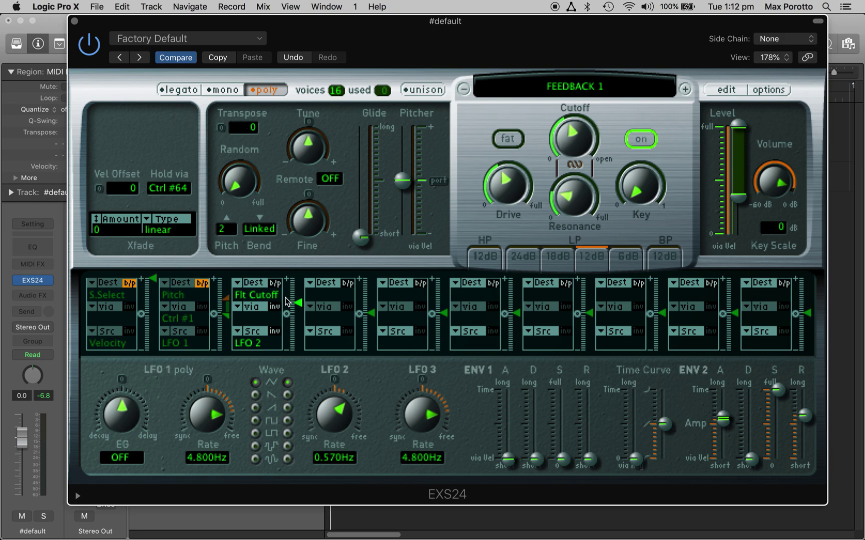
pyautogui.moveTo(298, 307); pyautogui.dragTo(297, 295)
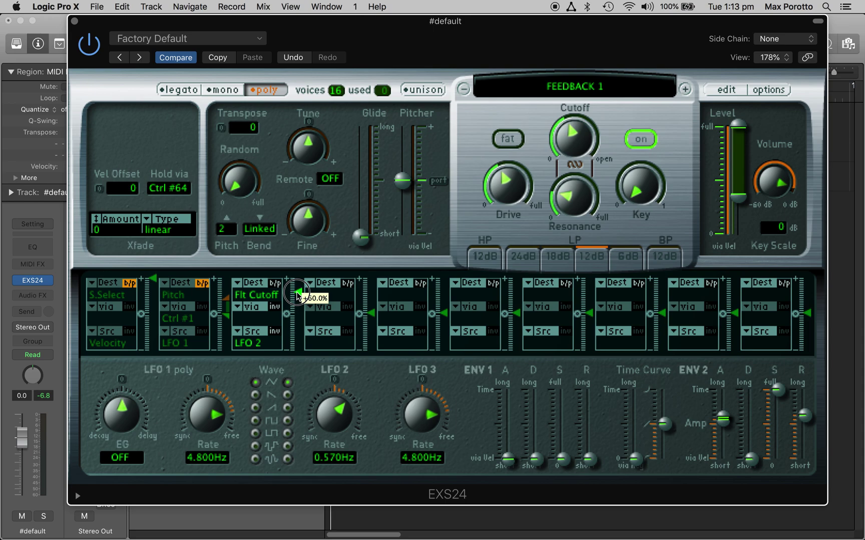
# Speed up LFO 2 to 2.100 Hz and beyond, and nudge the filter cutoff modulation amount slightly above 60%.
pyautogui.moveTo(334, 423); pyautogui.dragTo(330, 400)
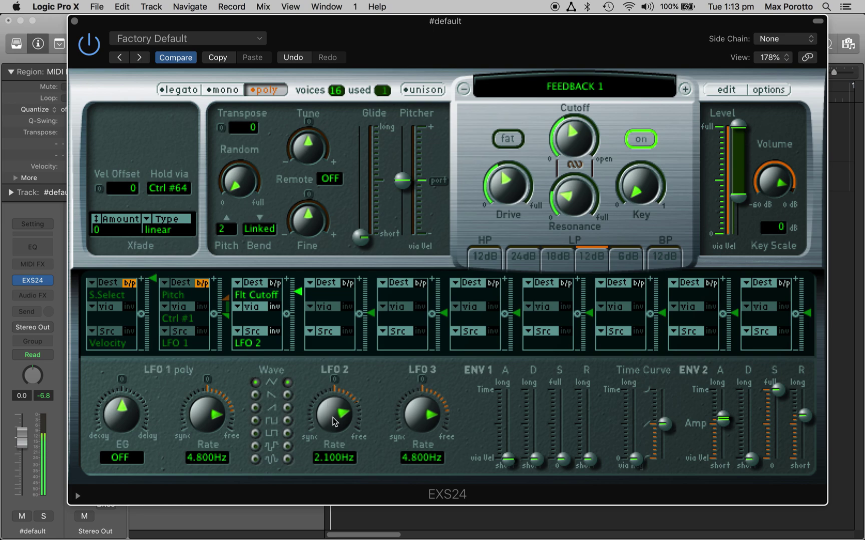
pyautogui.moveTo(337, 419); pyautogui.dragTo(332, 398)
pyautogui.moveTo(328, 425); pyautogui.dragTo(333, 405)
pyautogui.click(299, 291)
pyautogui.moveTo(299, 293); pyautogui.dragTo(301, 293)
# Sync LFO 2's rate to 1/8 and switch its waveform to a square wave.
pyautogui.moveTo(333, 406); pyautogui.dragTo(329, 462)
pyautogui.moveTo(332, 412); pyautogui.dragTo(355, 489)
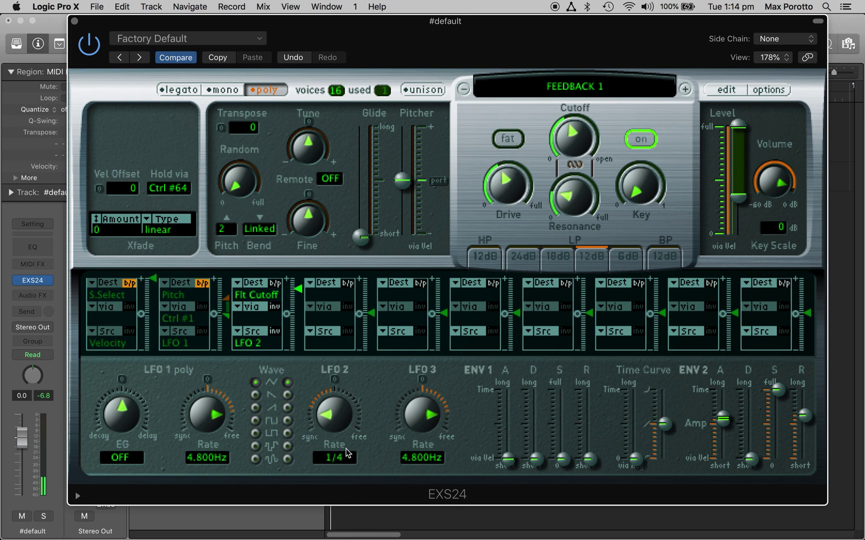
pyautogui.moveTo(333, 424); pyautogui.dragTo(337, 435)
pyautogui.click(287, 408)
pyautogui.click(287, 421)
# Change the third routing's destination to Pitch, reduce its modulation amount to nearly zero and close the EXS24 window.
pyautogui.click(240, 291)
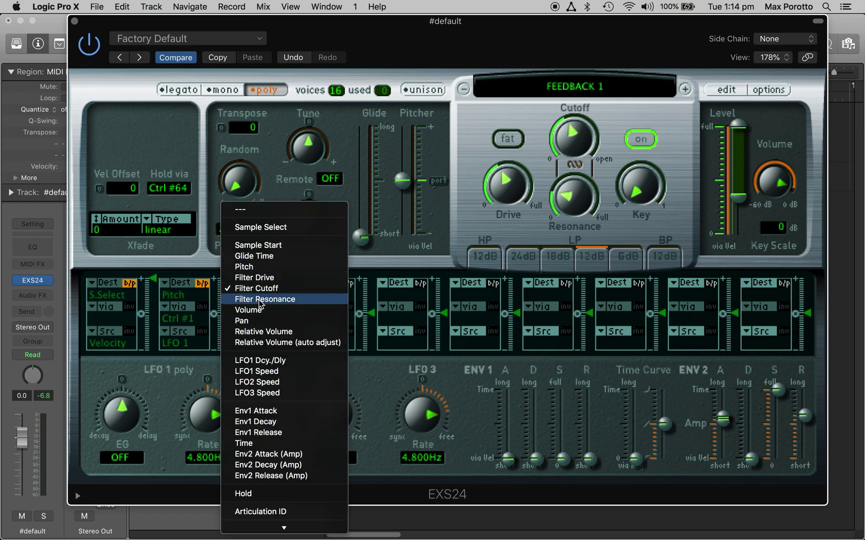
pyautogui.click(269, 269)
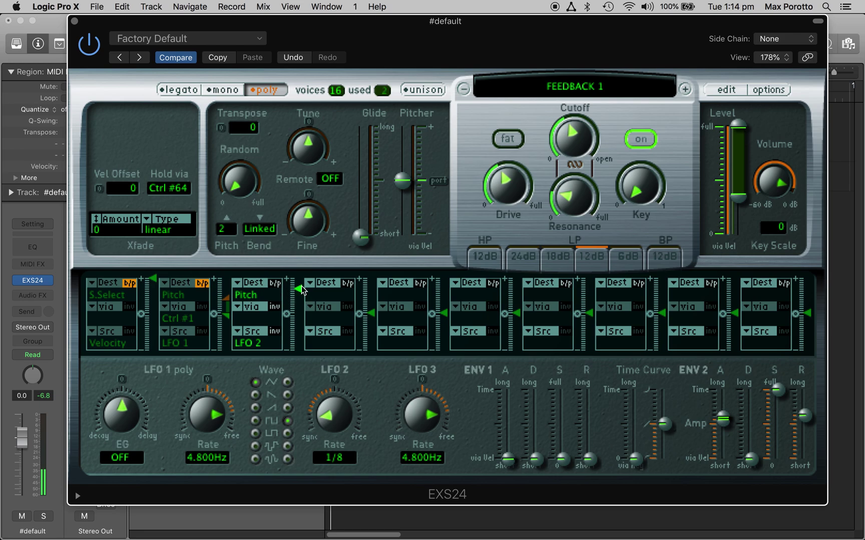
pyautogui.moveTo(298, 293); pyautogui.dragTo(304, 319)
pyautogui.moveTo(534, 58); pyautogui.dragTo(544, 53)
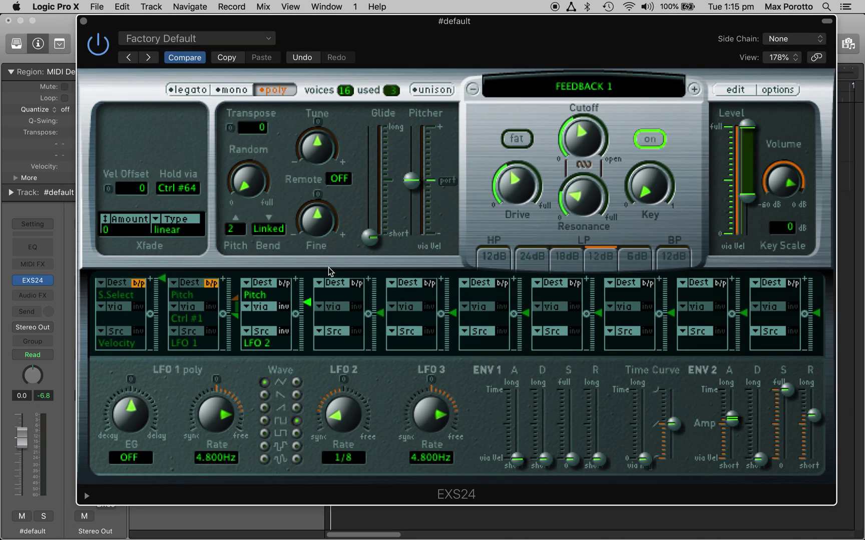
pyautogui.moveTo(309, 308); pyautogui.dragTo(312, 329)
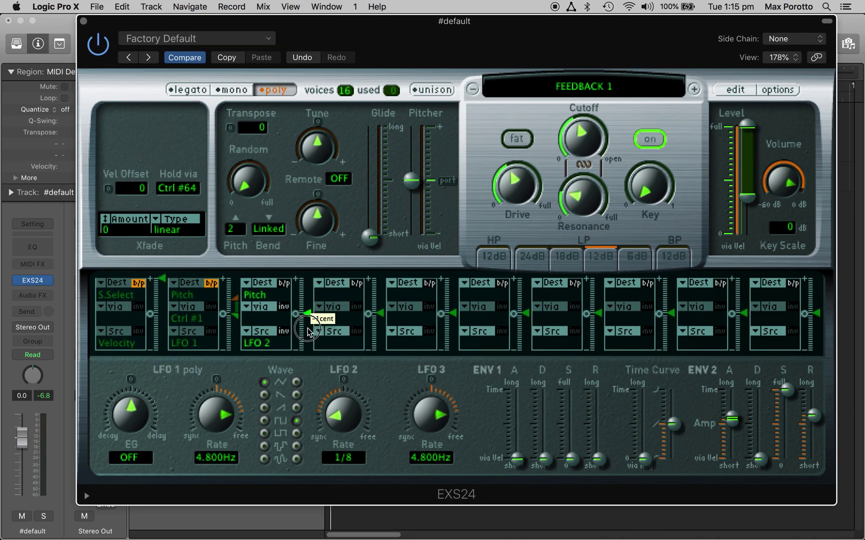
pyautogui.click(84, 21)
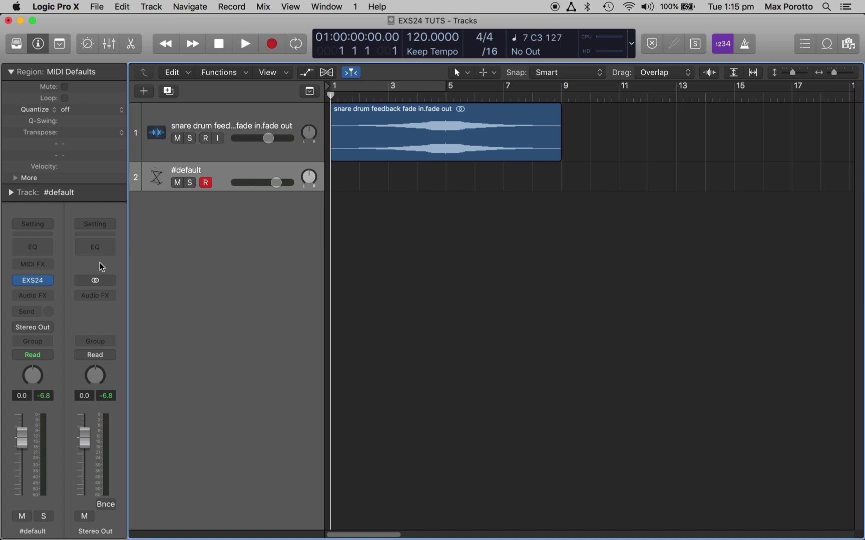
# Insert ChromaVerb on the #default track with the FX preset Weird Space, and close the reverb's window.
pyautogui.click(33, 296)
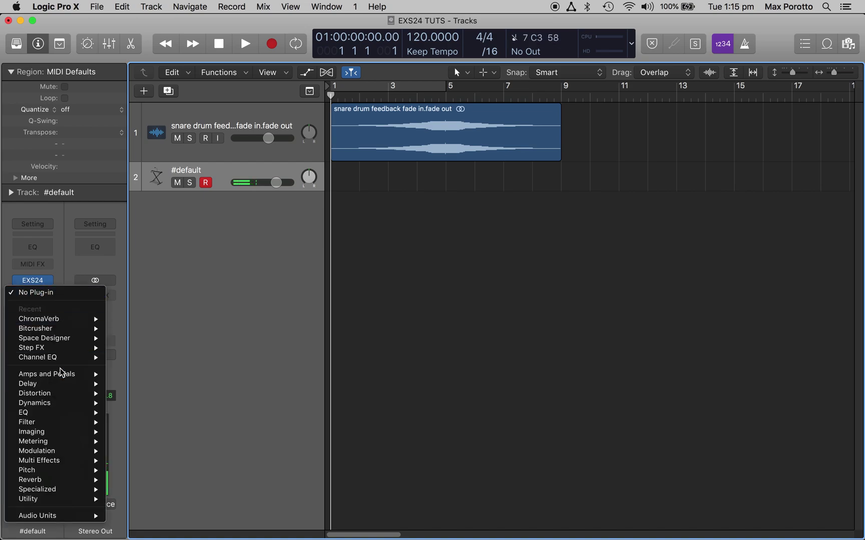
pyautogui.moveTo(42, 323)
pyautogui.click(126, 319)
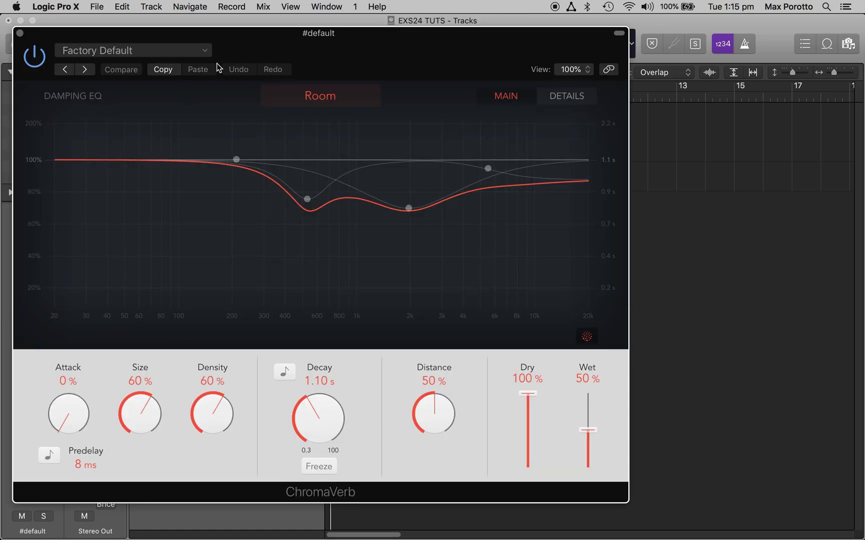
pyautogui.click(190, 53)
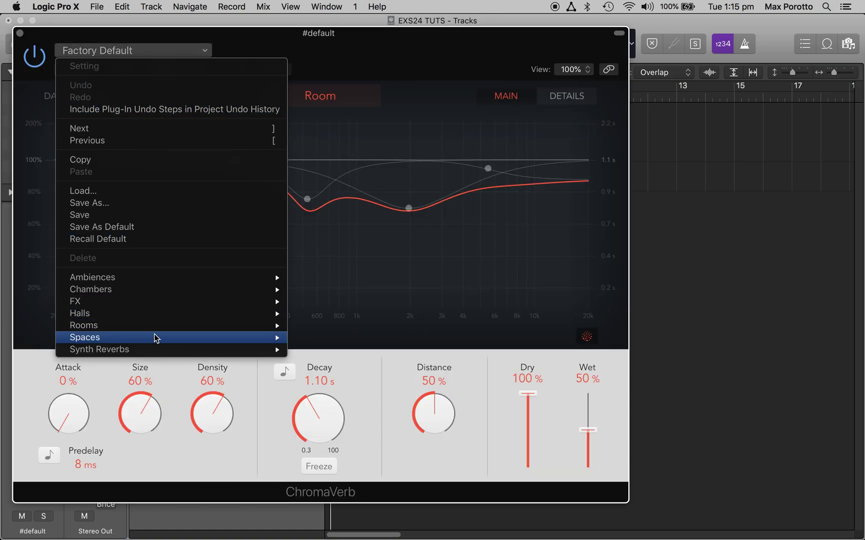
pyautogui.moveTo(116, 304)
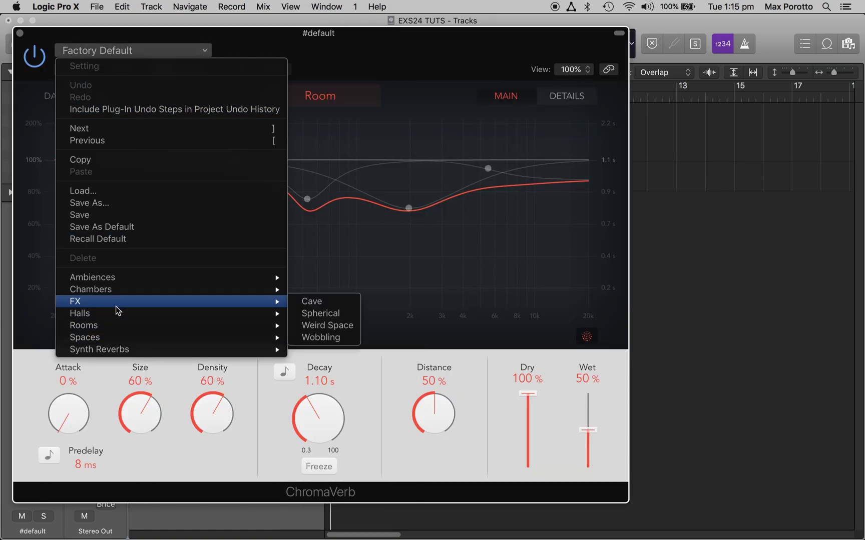
pyautogui.click(328, 326)
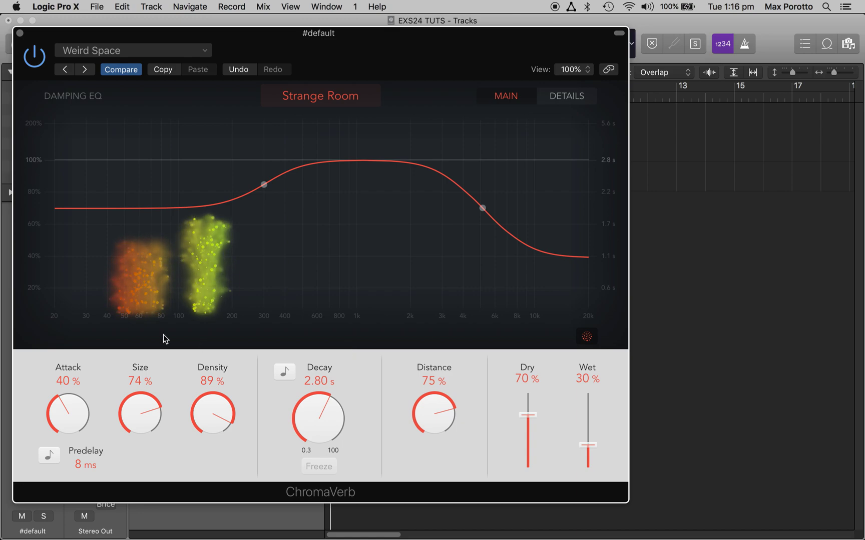
pyautogui.moveTo(335, 39); pyautogui.dragTo(400, 46)
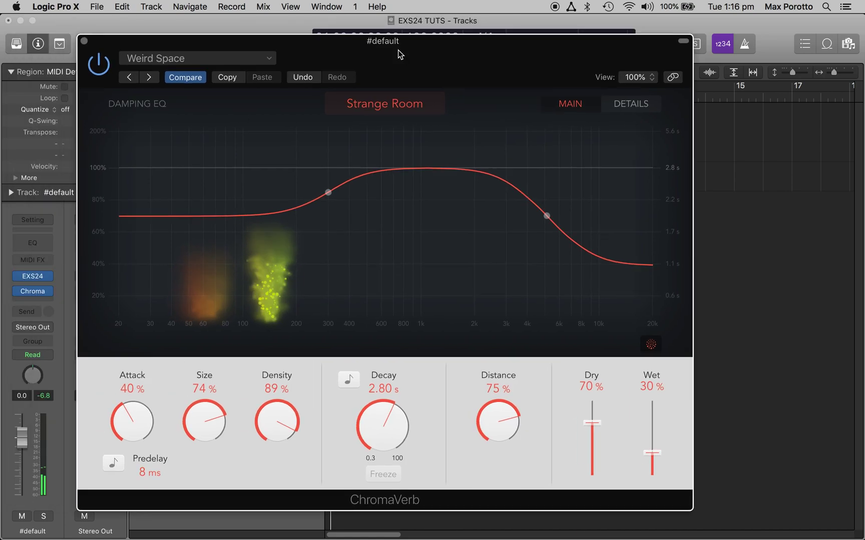
pyautogui.click(86, 42)
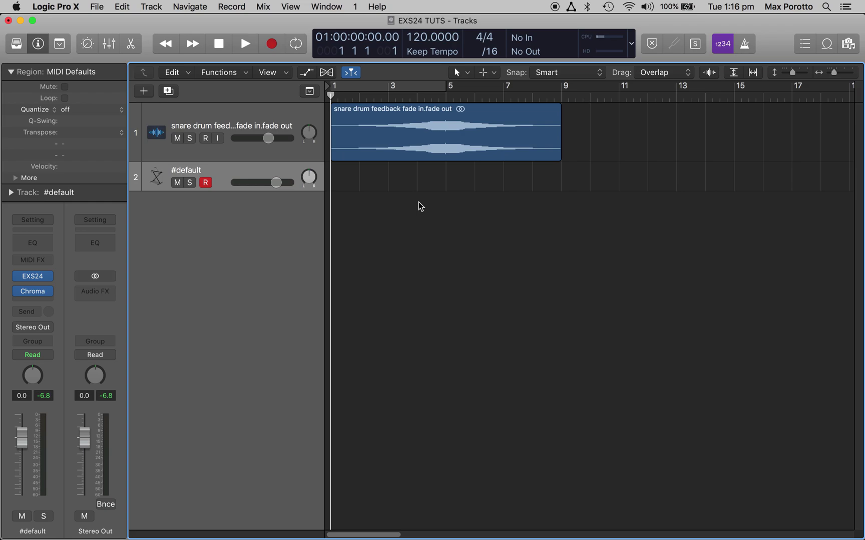
# Switch to Finder, open the METAL SAMPLES folder in Documents and widen its file column.
pyautogui.press('super+Tab')
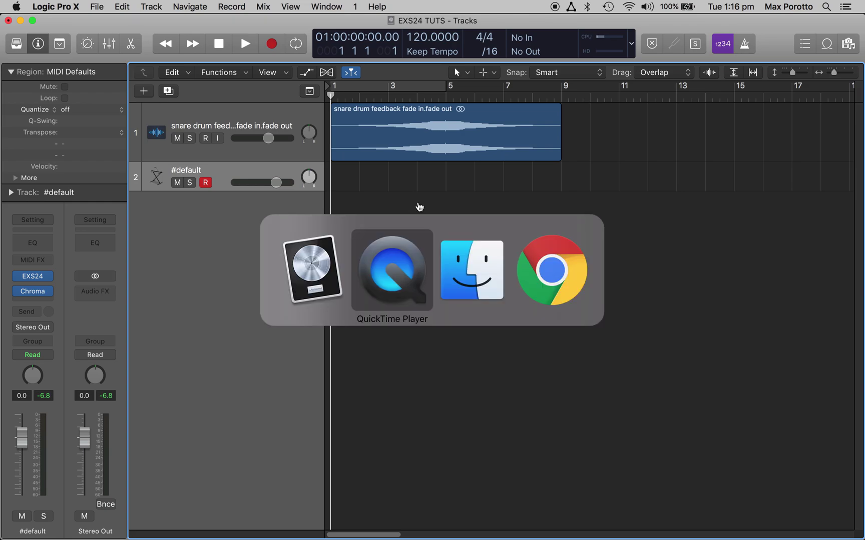
pyautogui.press('super+Tab')
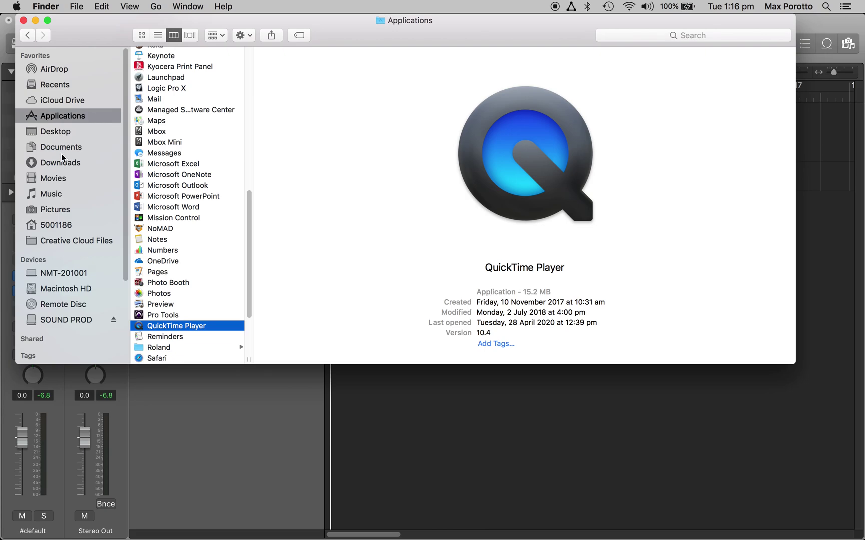
pyautogui.click(60, 147)
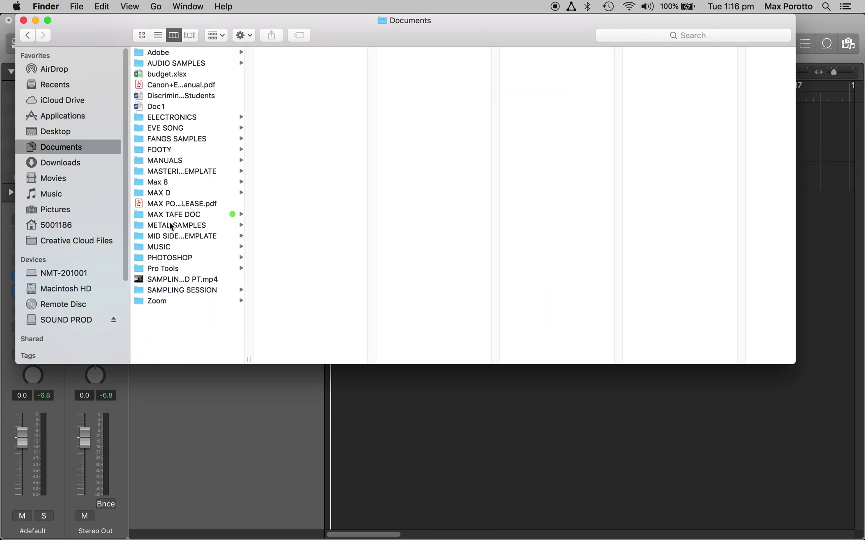
pyautogui.click(185, 225)
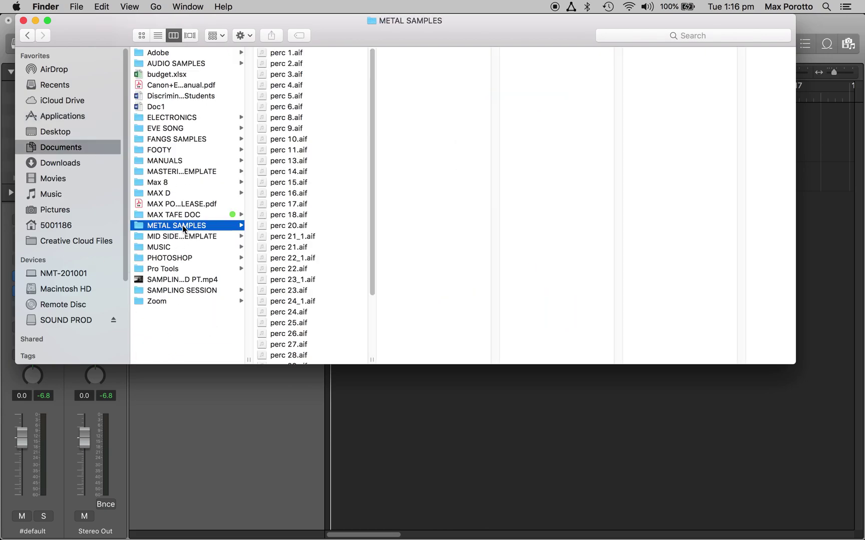
pyautogui.moveTo(352, 20); pyautogui.dragTo(436, 64)
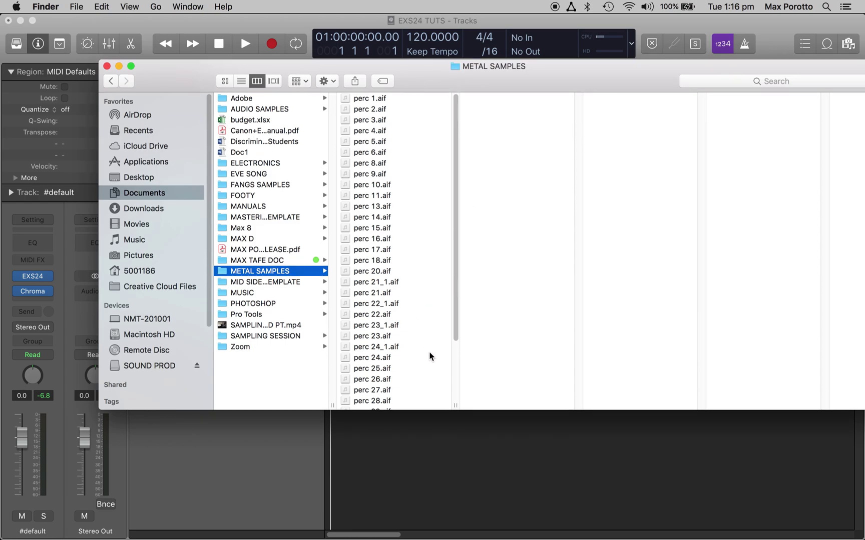
pyautogui.moveTo(456, 405); pyautogui.dragTo(575, 393)
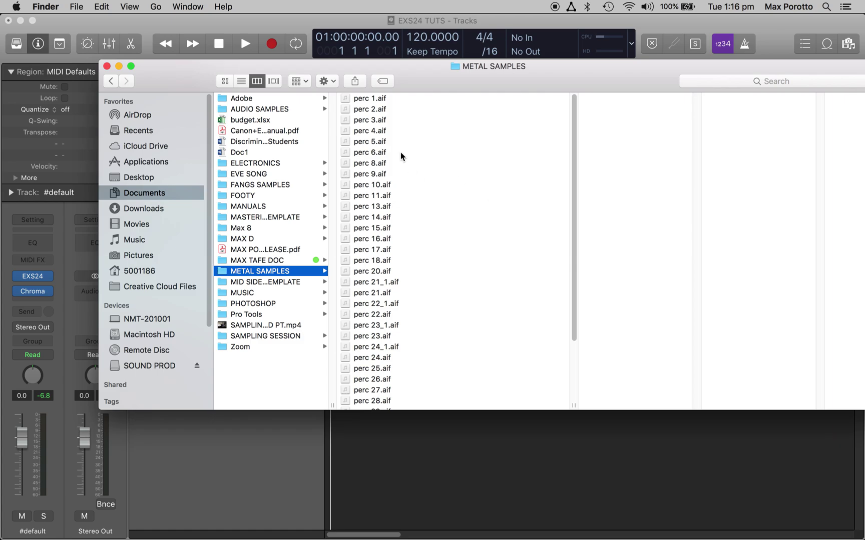
# Preview the samples perc 1.aif, perc 10.aif and perc 18.aif from the METAL SAMPLES folder.
pyautogui.click(382, 99)
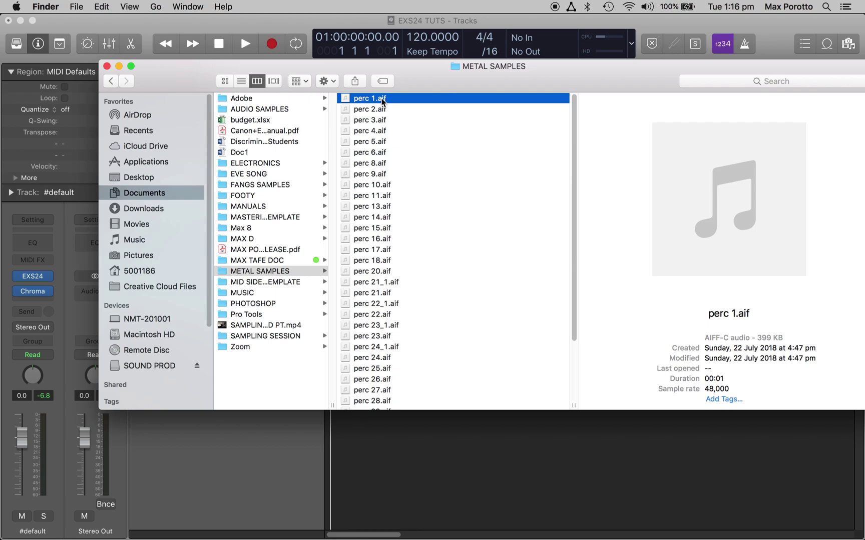
pyautogui.press('space')
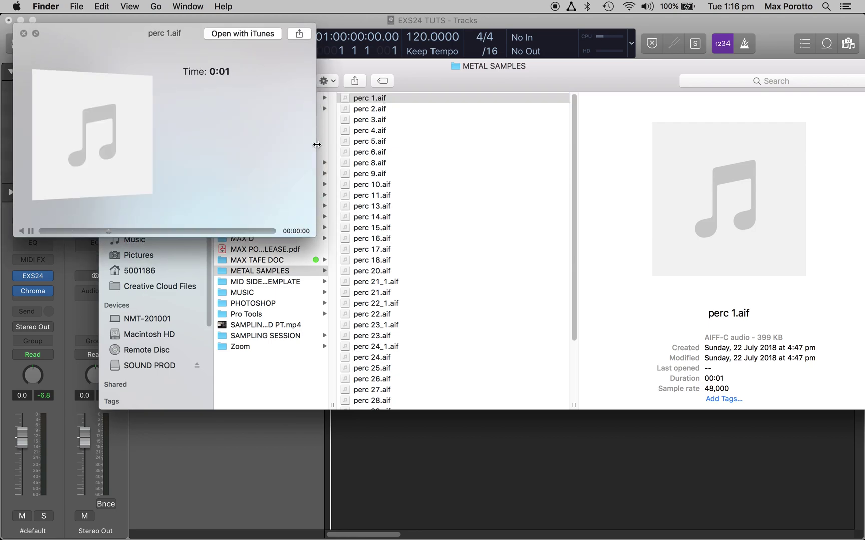
pyautogui.press('space')
pyautogui.click(368, 185)
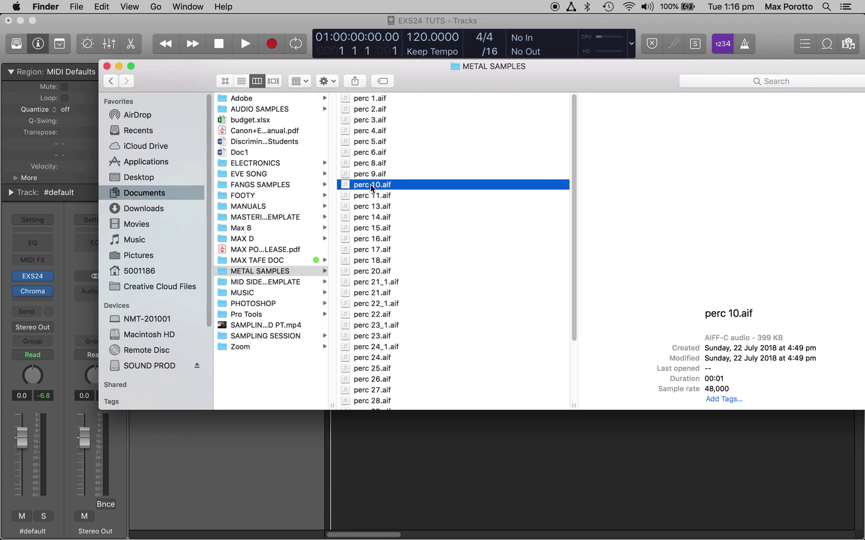
pyautogui.press('space')
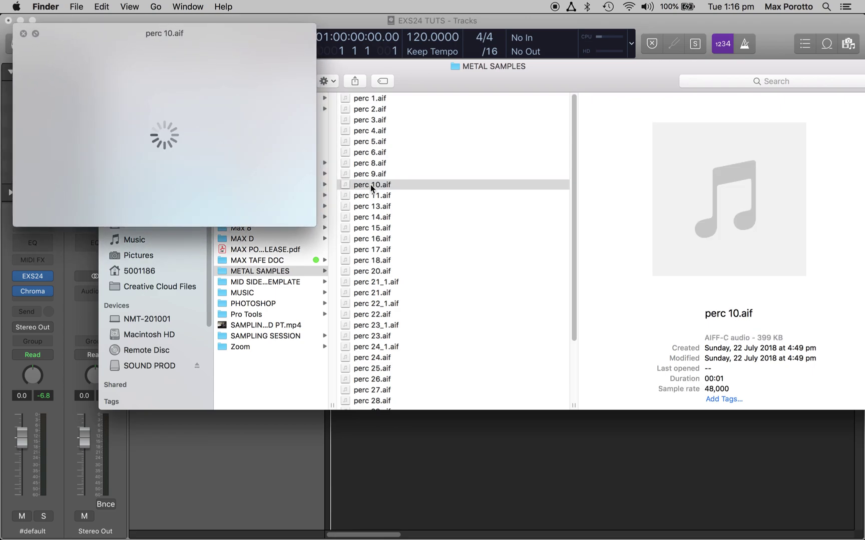
pyautogui.press('space')
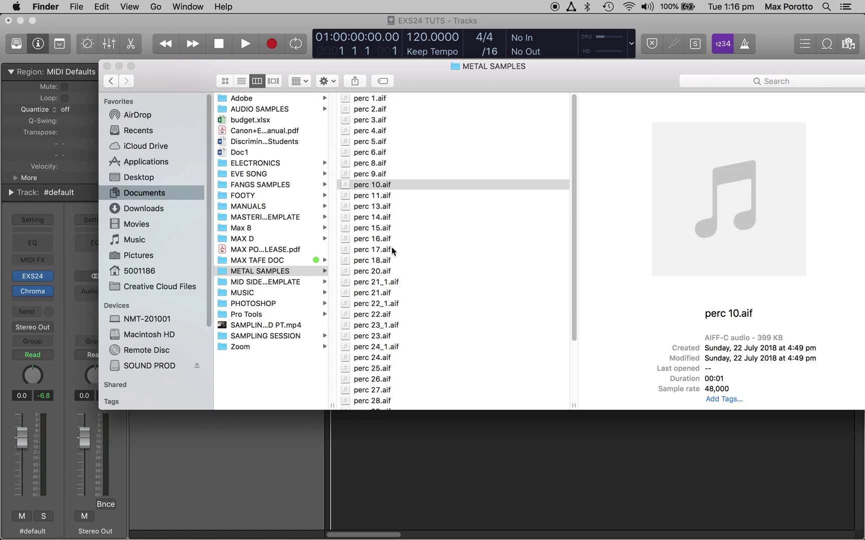
pyautogui.click(387, 262)
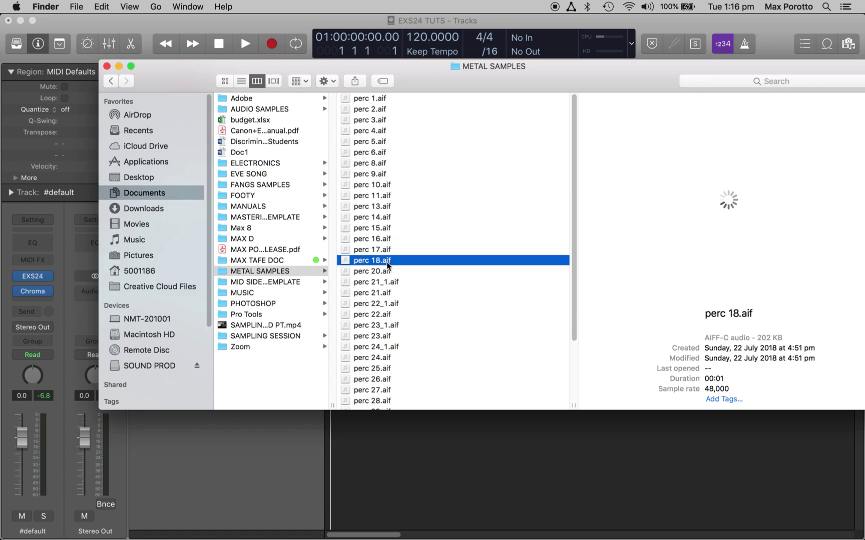
pyautogui.press('space')
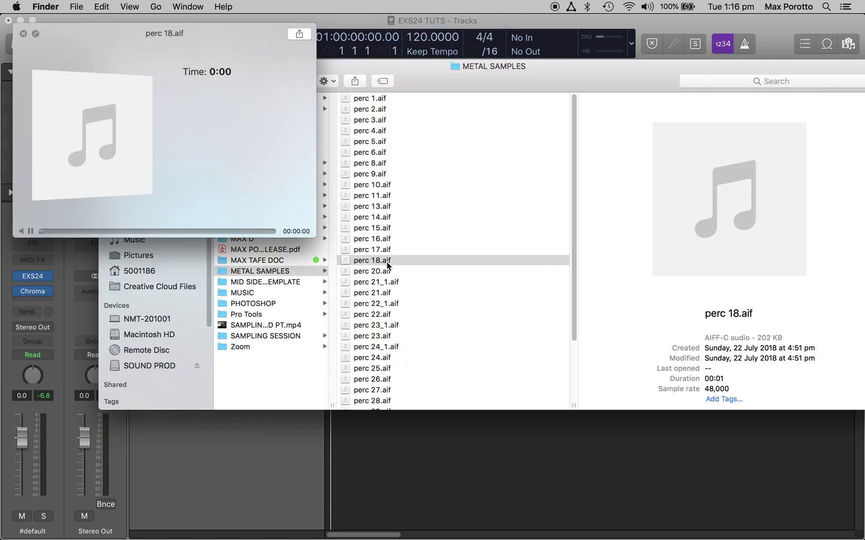
pyautogui.press('space')
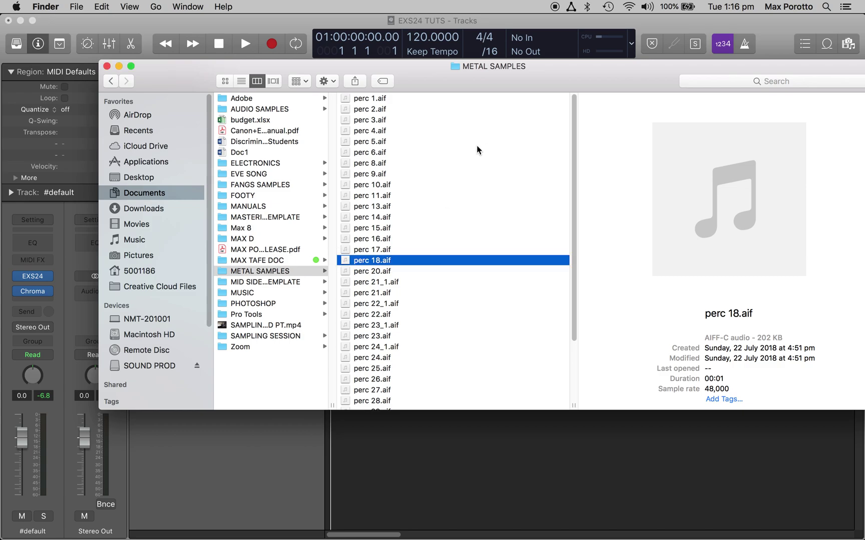
# Switch back to Logic Pro X, create one software instrument track with EXS24 (Sampler) and open its instrument editor.
pyautogui.moveTo(475, 85); pyautogui.dragTo(482, 149)
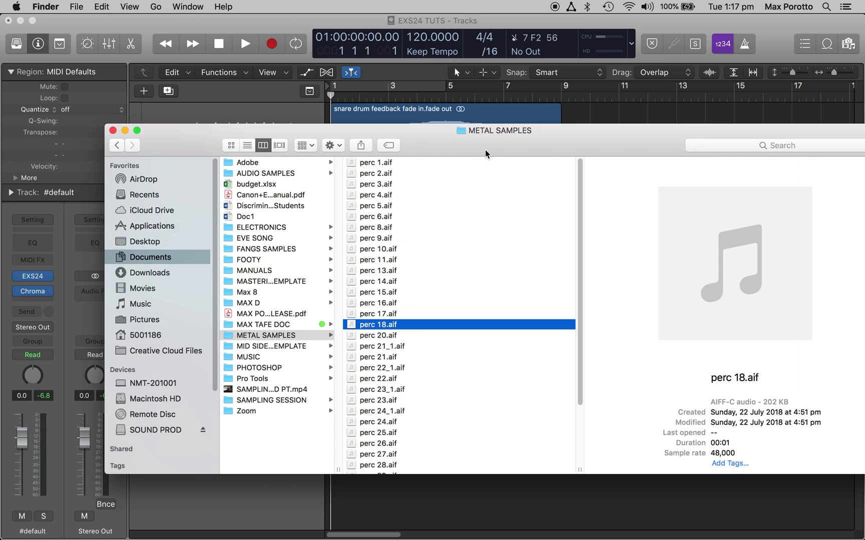
pyautogui.moveTo(485, 153)
pyautogui.mouseDown()
pyautogui.moveTo(465, 131)
pyautogui.moveTo(475, 143)
pyautogui.mouseUp()
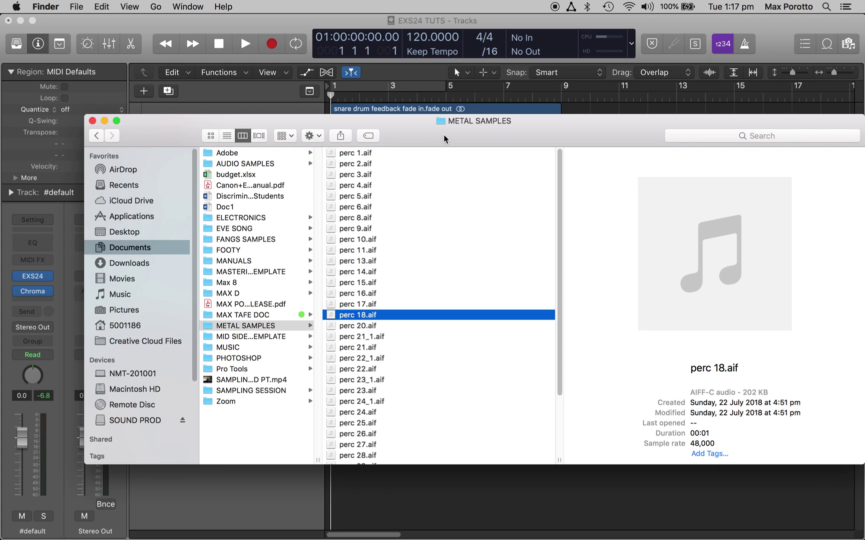
pyautogui.moveTo(456, 140); pyautogui.dragTo(518, 289)
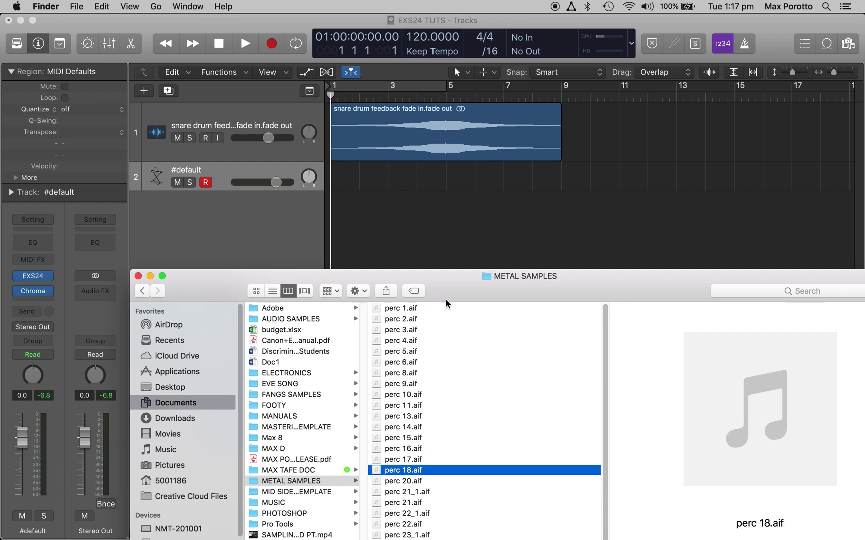
pyautogui.click(470, 239)
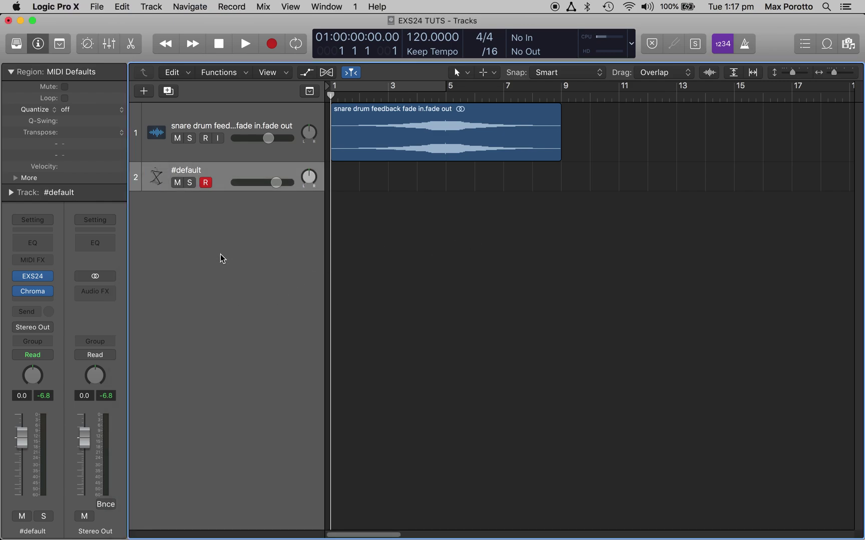
pyautogui.click(144, 92)
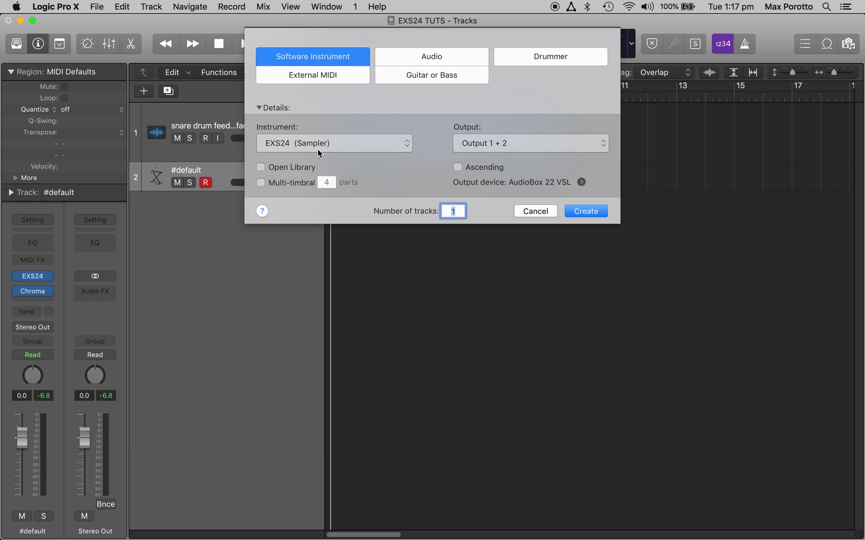
pyautogui.click(589, 213)
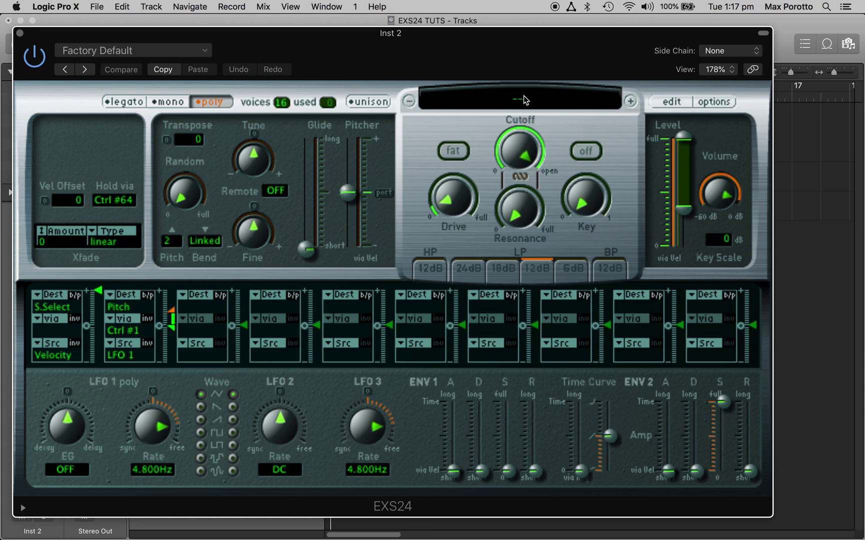
pyautogui.click(671, 103)
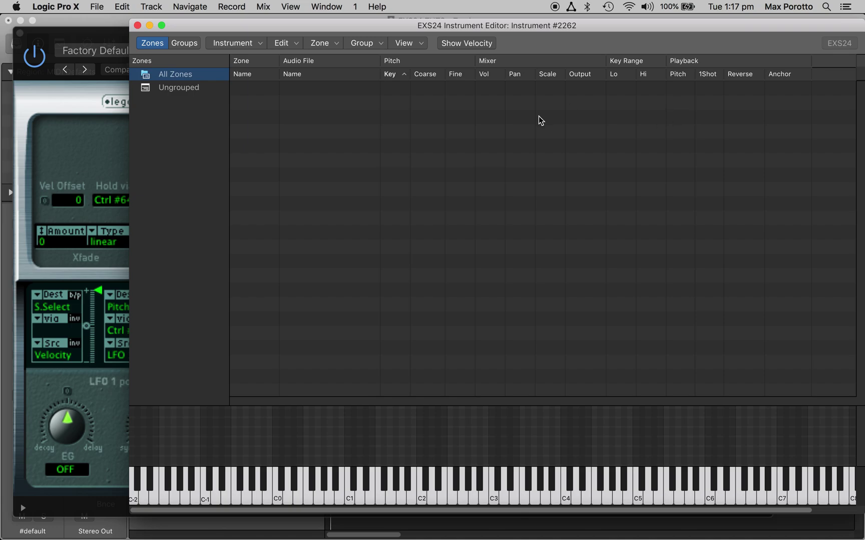
# Switch to Finder and try to add all METAL SAMPLES files to the EXS24 Instrument Editor.
pyautogui.press('super+Tab')
pyautogui.moveTo(526, 288); pyautogui.dragTo(594, 208)
pyautogui.click(553, 315)
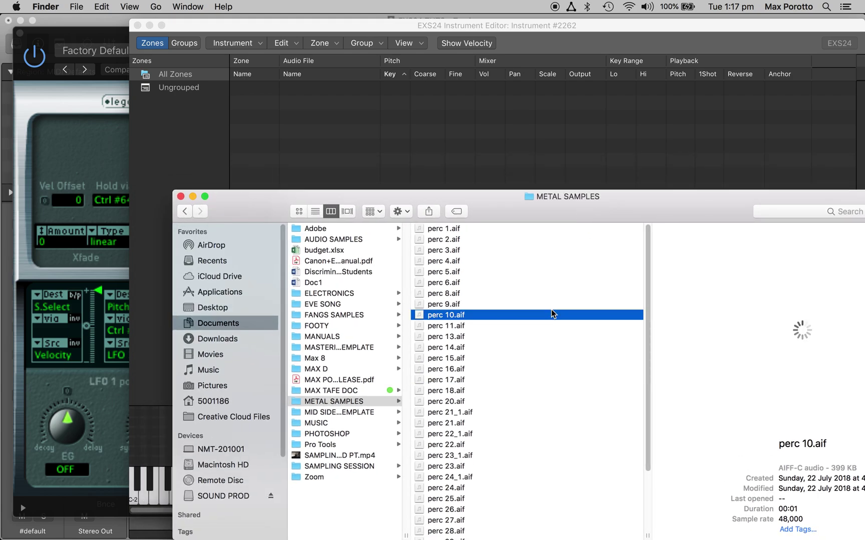
pyautogui.press('super+a')
pyautogui.moveTo(523, 209); pyautogui.dragTo(552, 293)
pyautogui.moveTo(448, 315); pyautogui.dragTo(424, 148)
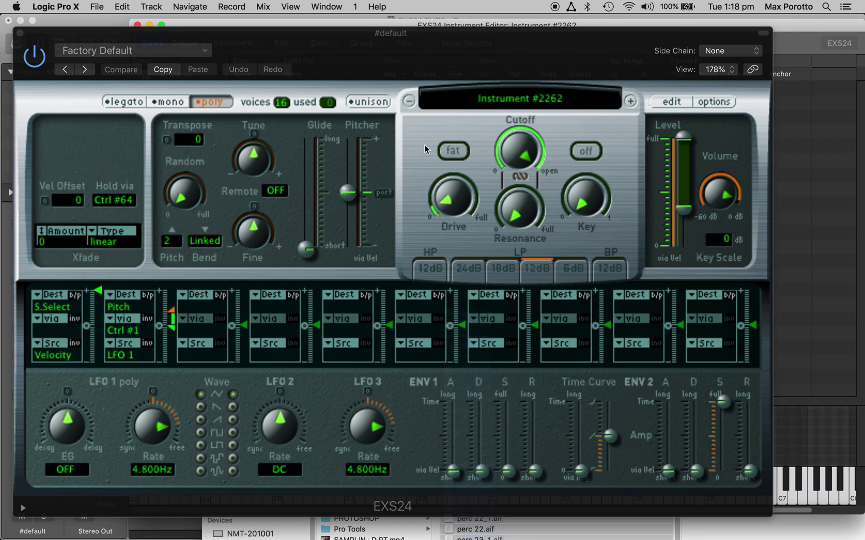
pyautogui.click(822, 285)
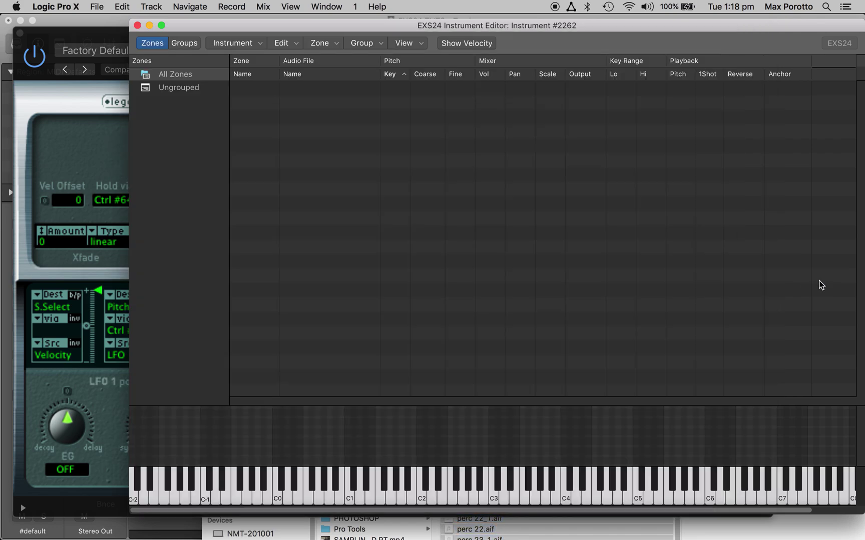
# Switch to Finder, reopen the METAL SAMPLES folder in Documents and select all of its audio files.
pyautogui.click(565, 531)
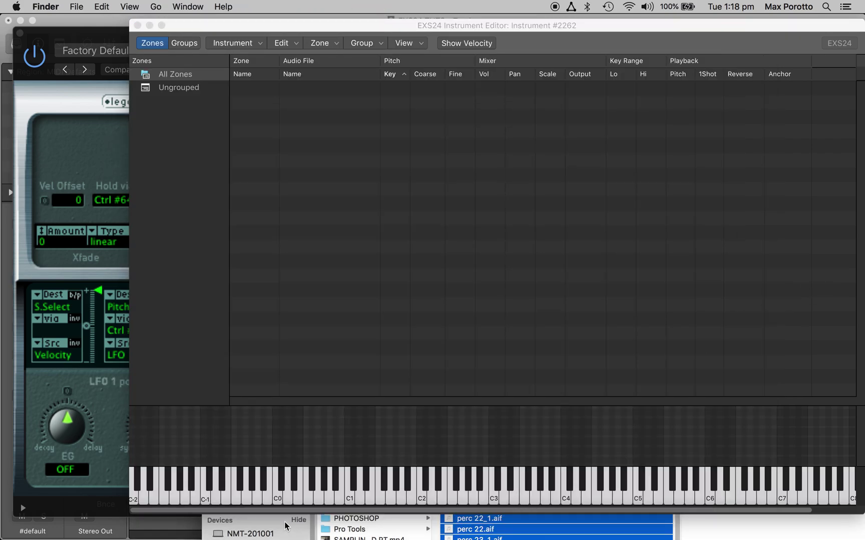
pyautogui.click(290, 532)
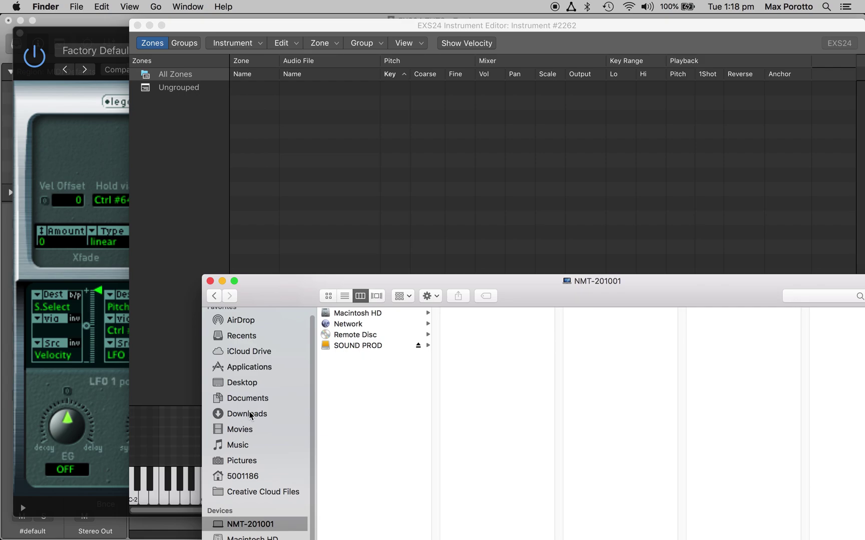
pyautogui.click(248, 398)
pyautogui.moveTo(517, 283); pyautogui.dragTo(497, 131)
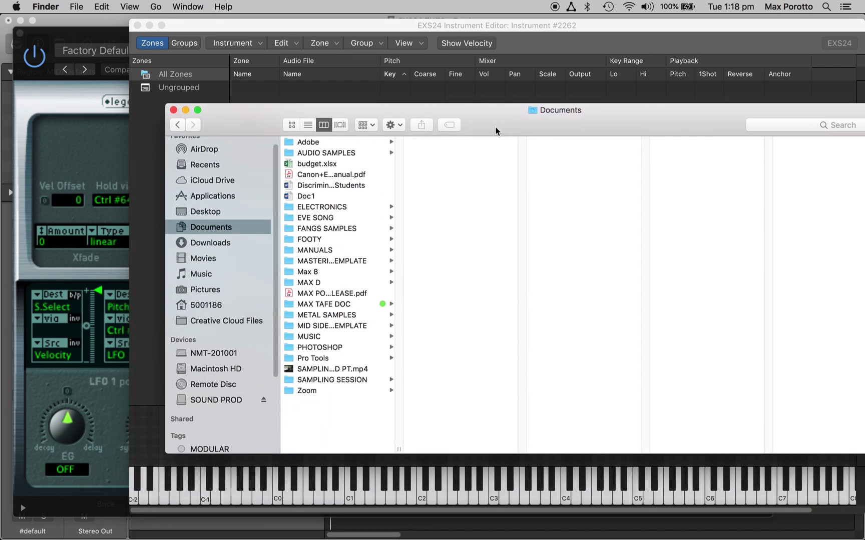
pyautogui.click(341, 316)
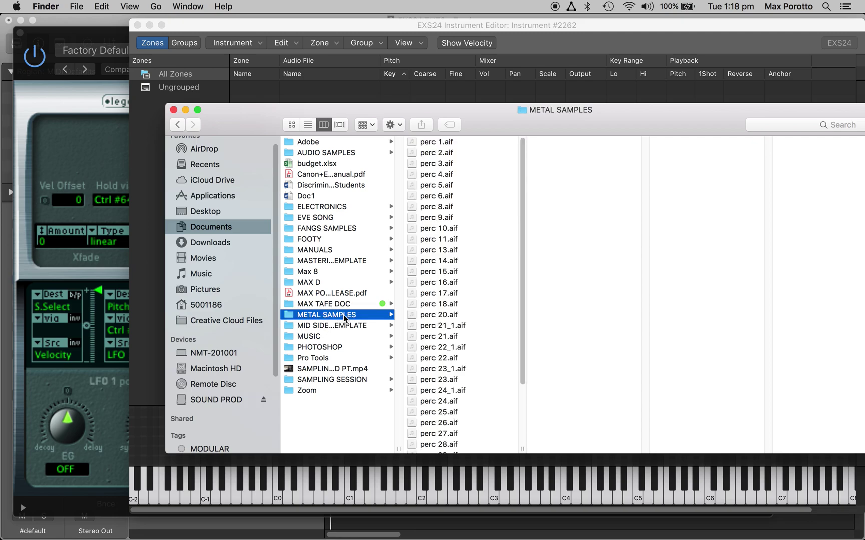
pyautogui.click(489, 261)
pyautogui.press('super+a')
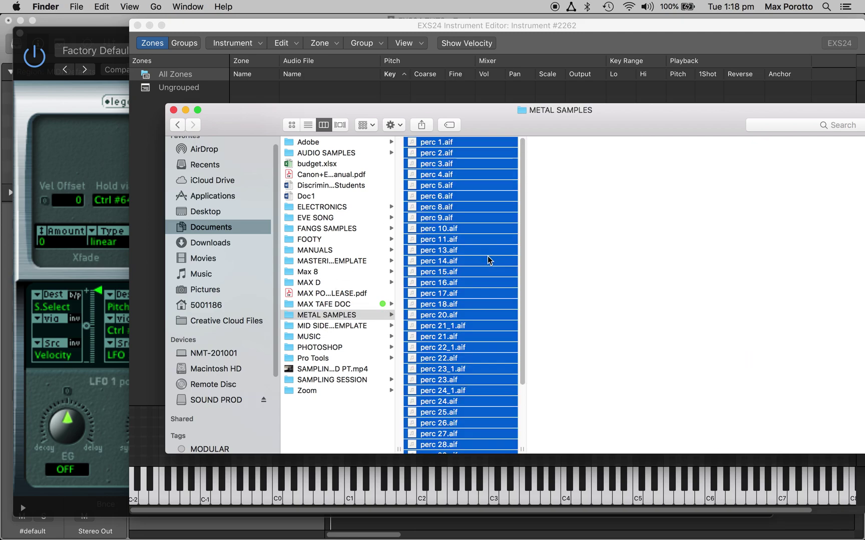
# Add the selected samples to the EXS24 Instrument Editor as contiguous zones, 1 note wide, starting at C1.
pyautogui.moveTo(590, 114); pyautogui.dragTo(628, 201)
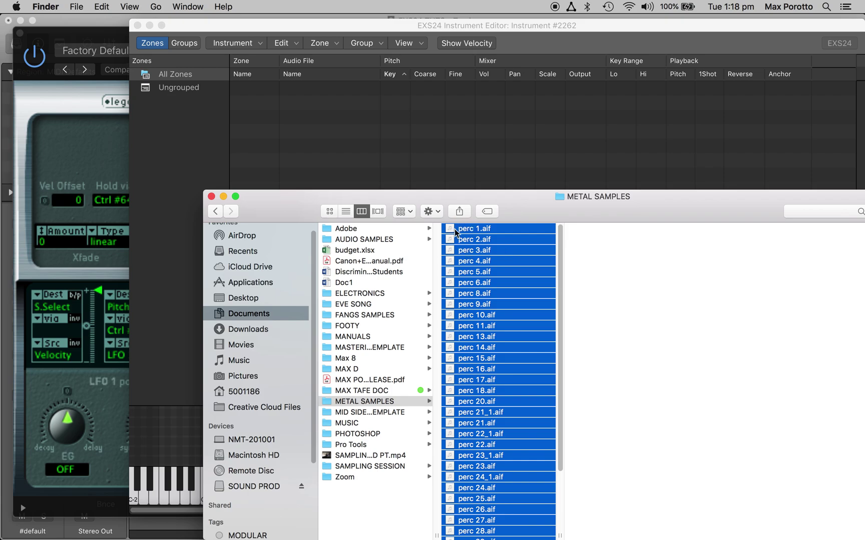
pyautogui.moveTo(450, 233); pyautogui.dragTo(427, 125)
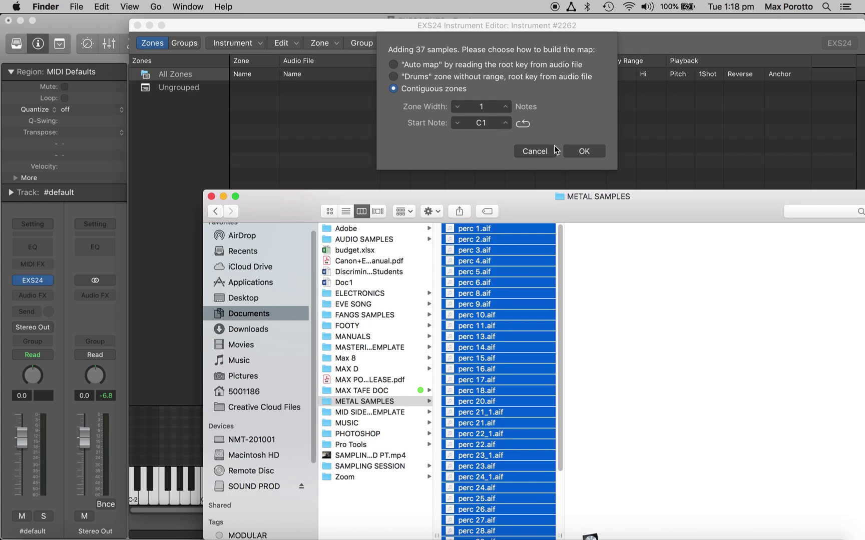
pyautogui.click(579, 152)
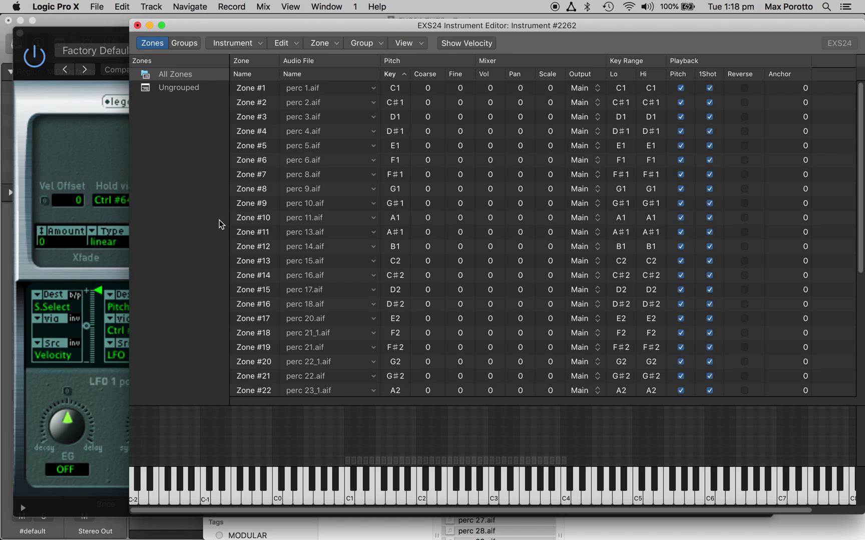
# Audition the mapped percussion samples on the editor's keyboard at various notes between C1 and B3.
pyautogui.click(350, 502)
pyautogui.click(353, 485)
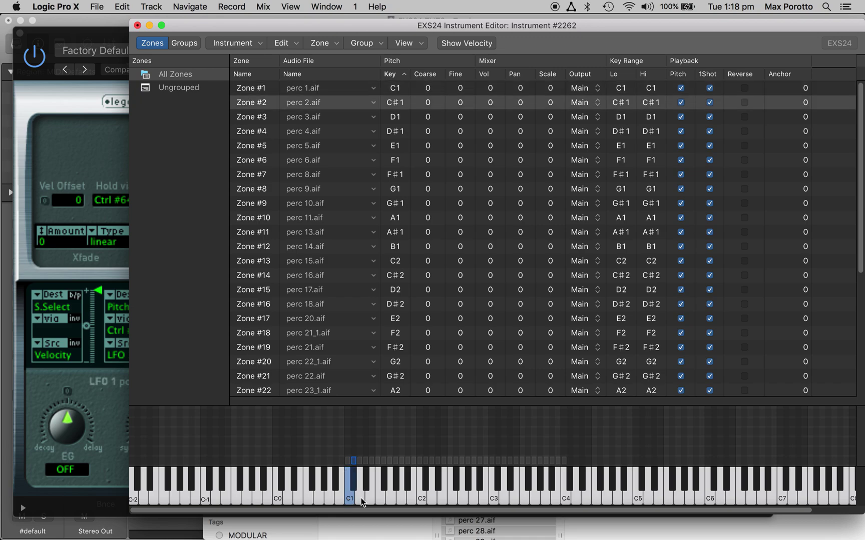
pyautogui.click(362, 500)
pyautogui.click(381, 501)
pyautogui.click(463, 501)
pyautogui.click(504, 500)
pyautogui.click(530, 500)
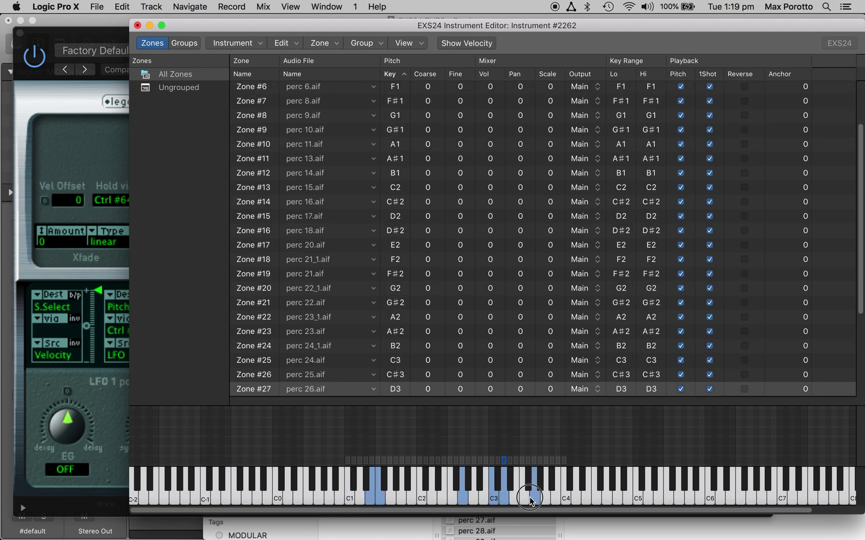
pyautogui.click(553, 479)
pyautogui.click(540, 481)
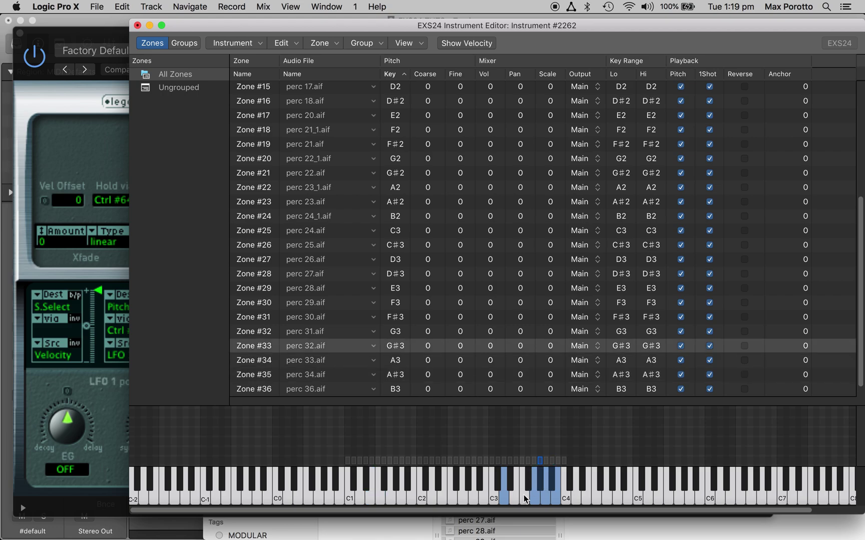
pyautogui.click(524, 499)
pyautogui.click(503, 483)
pyautogui.click(483, 498)
pyautogui.click(451, 498)
pyautogui.click(435, 500)
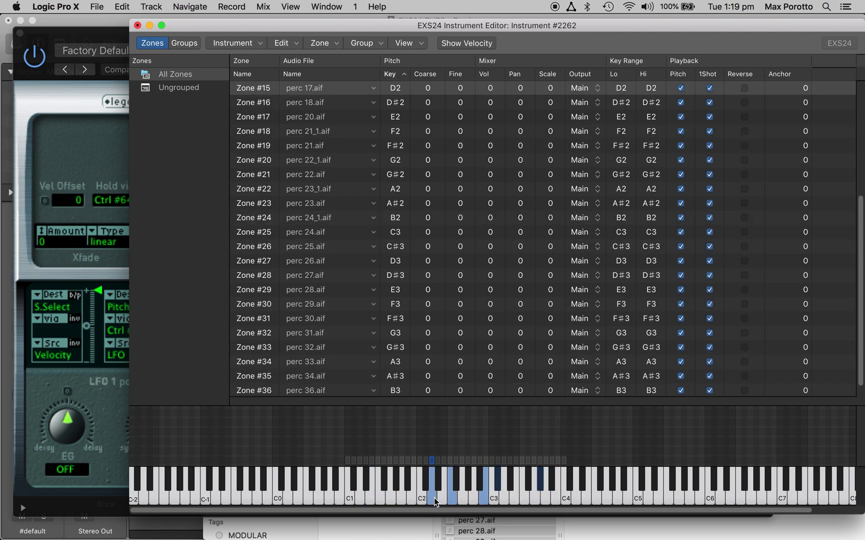
# Close the EXS24 Instrument Editor and save the new instrument as JUNKYARD 2 in the Sampler Instruments folder.
pyautogui.doubleClick(566, 27)
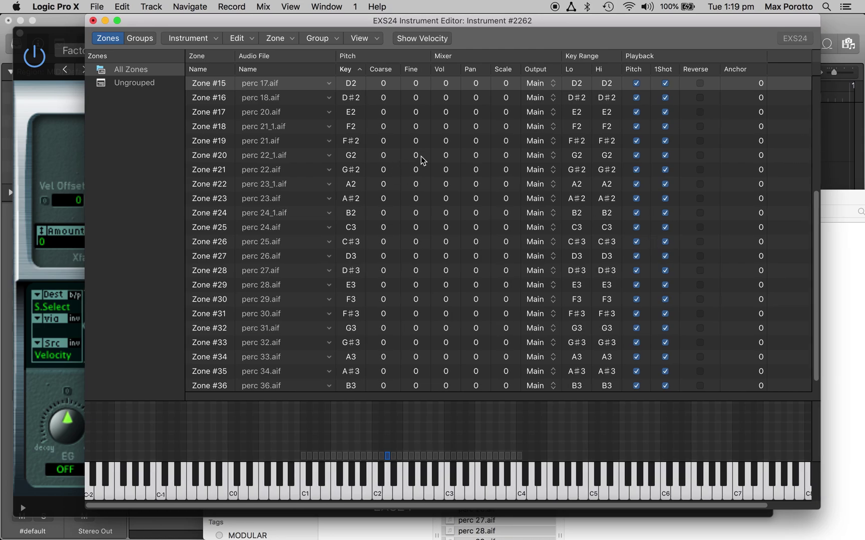
pyautogui.click(135, 70)
pyautogui.click(93, 21)
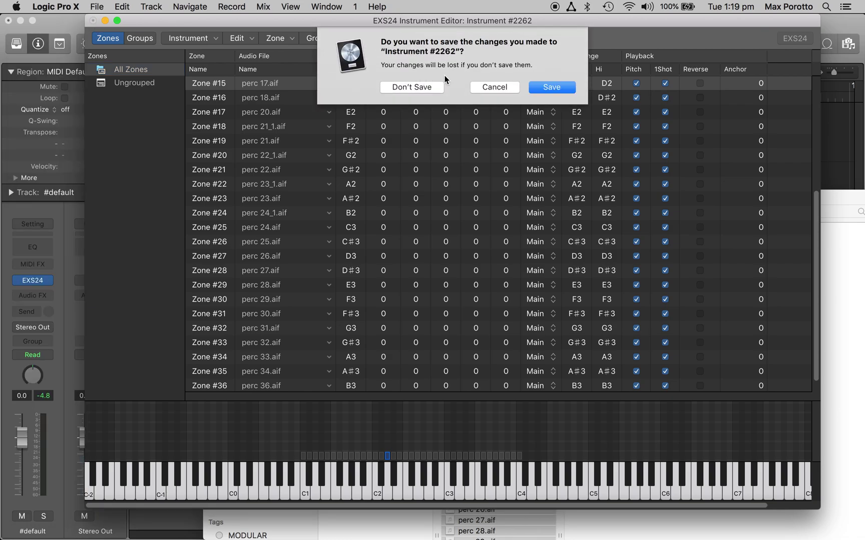
pyautogui.click(553, 87)
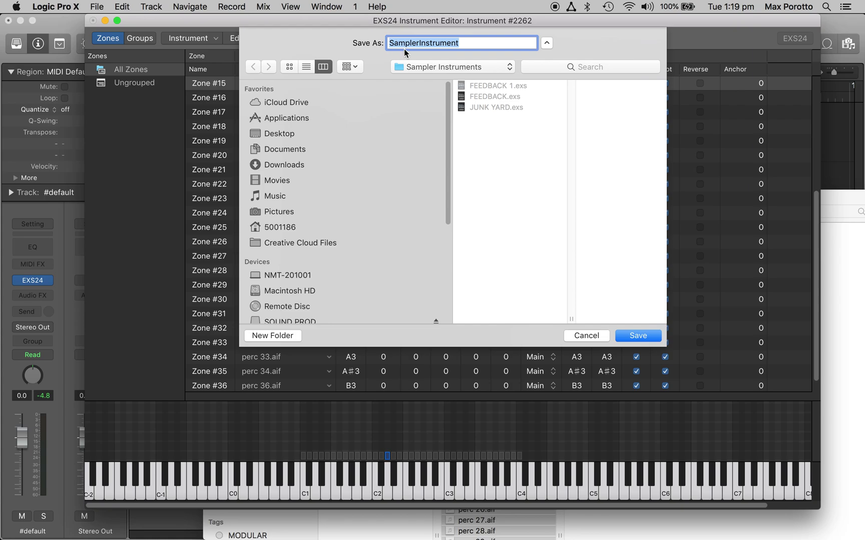
pyautogui.click(464, 70)
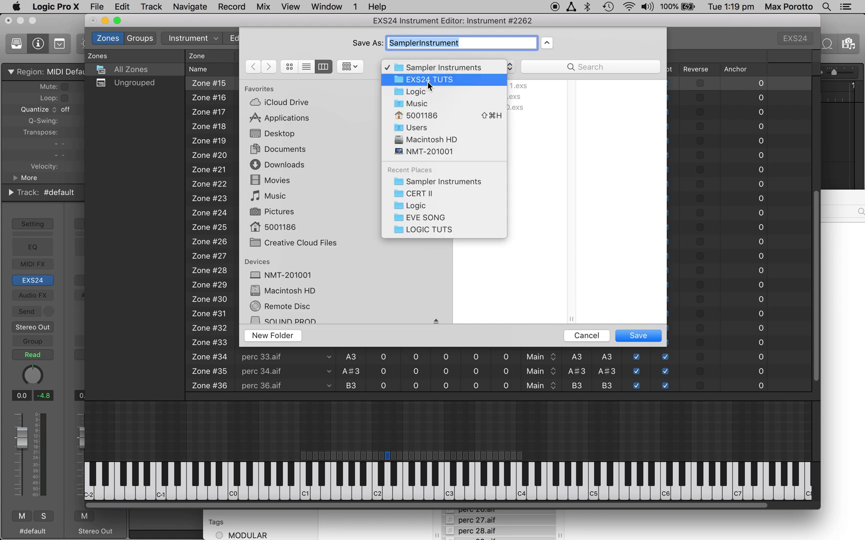
pyautogui.click(418, 65)
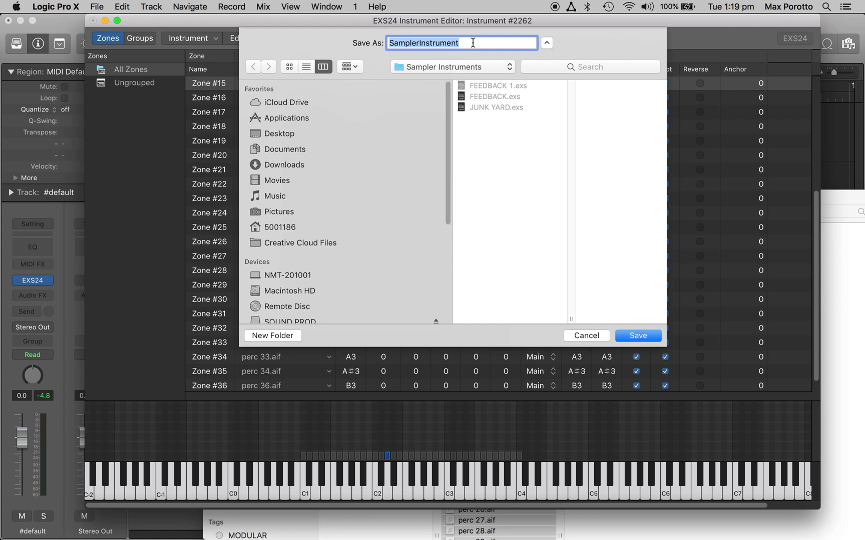
pyautogui.write('JUNKYARD 2')
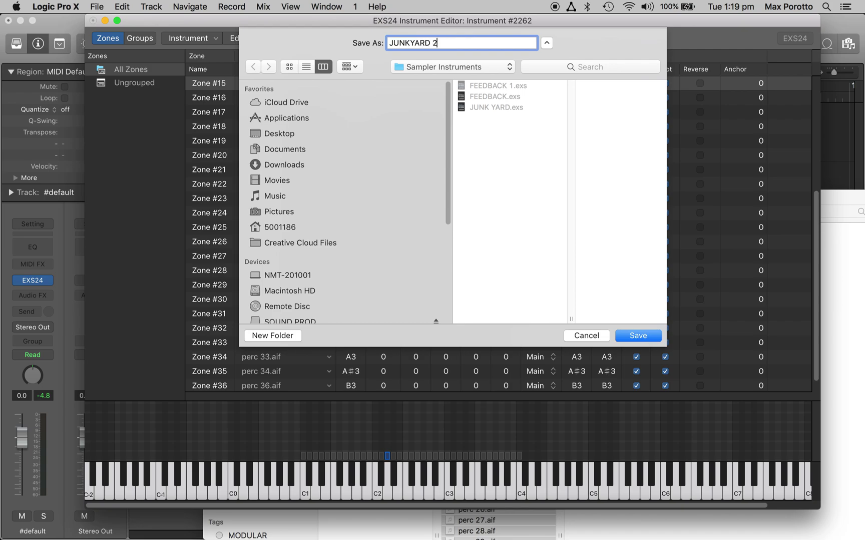
pyautogui.press('Return')
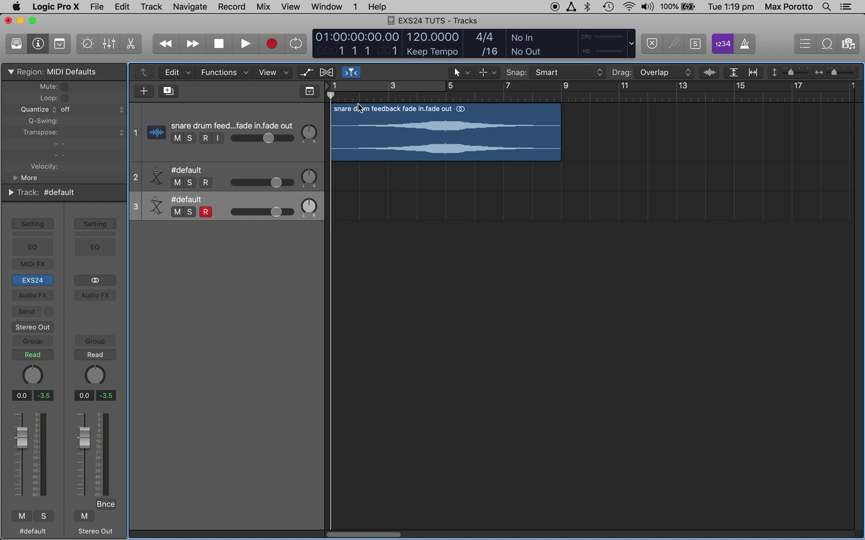
# Mute the snare drum feedback track and set a two-bar cycle range from bar 1 to bar 3.
pyautogui.click(177, 139)
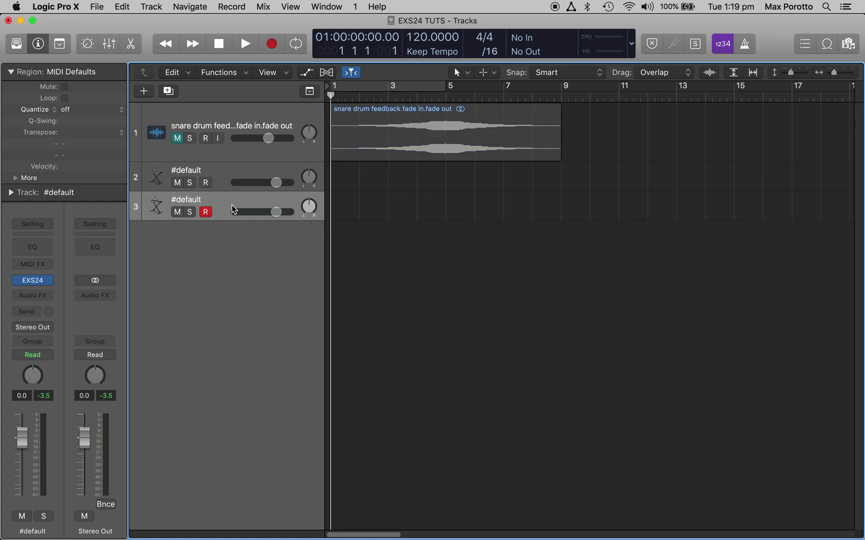
pyautogui.click(358, 88)
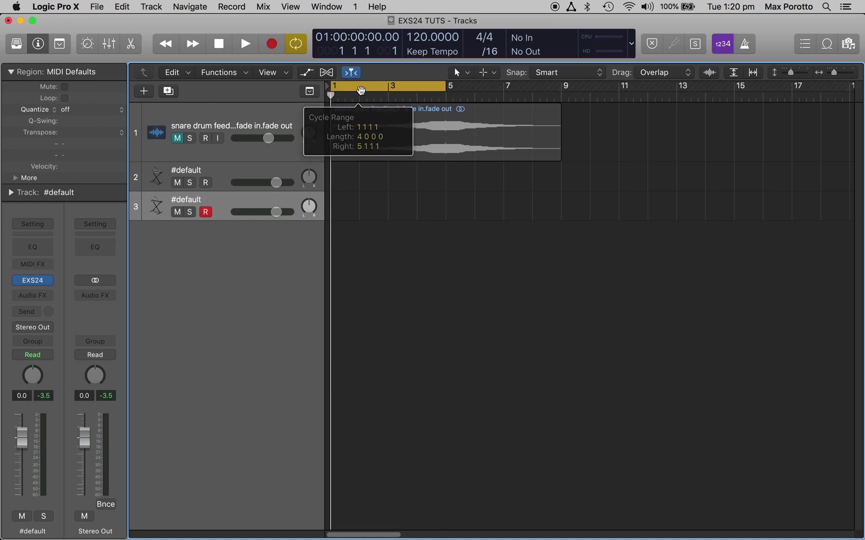
pyautogui.moveTo(443, 88); pyautogui.dragTo(387, 100)
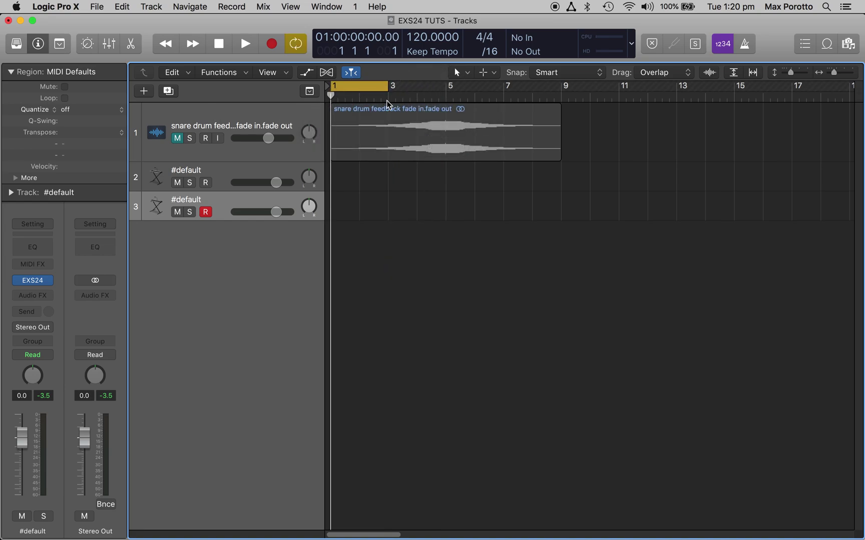
pyautogui.scroll(5, 388, 103)
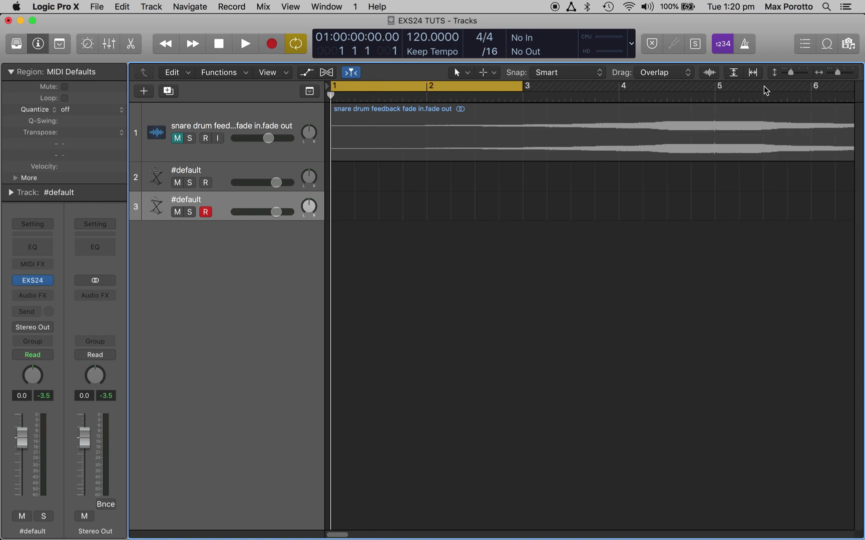
# Record a two-bar percussion pattern on track 3 with the metronome on, and quantize the region to 1/16 Note.
pyautogui.click(748, 47)
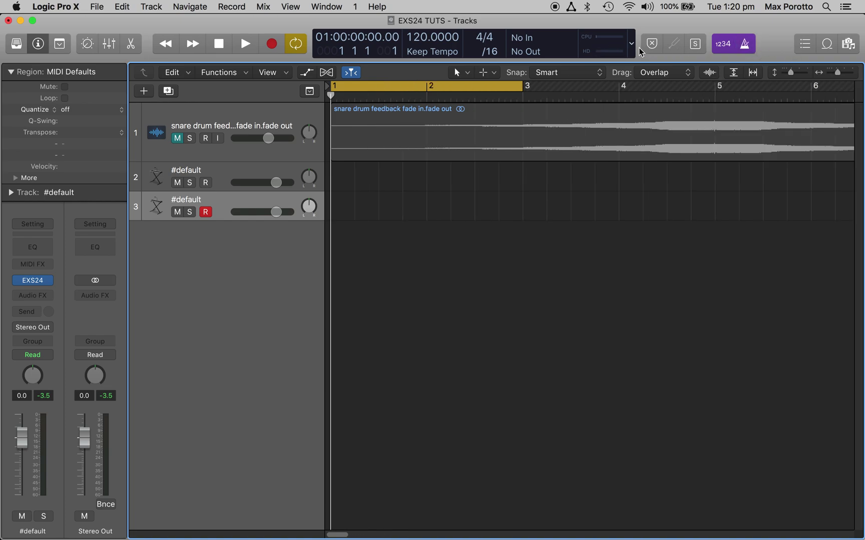
pyautogui.click(272, 45)
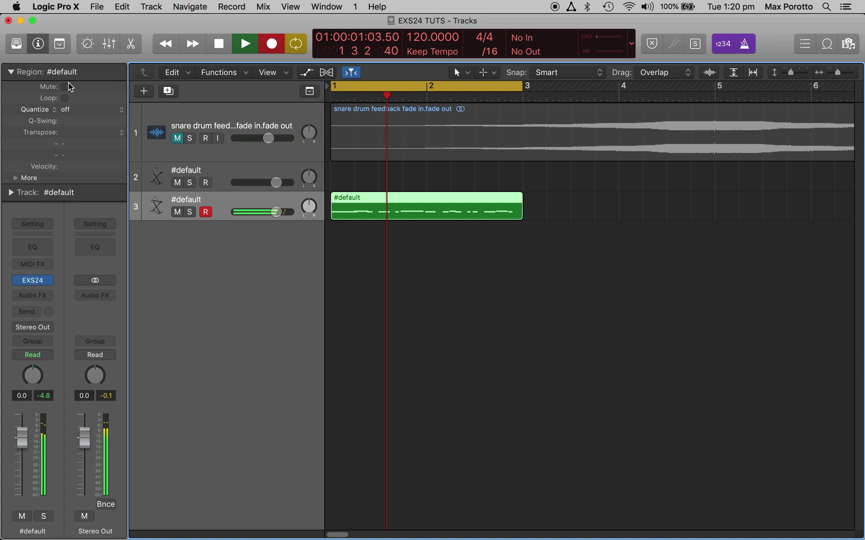
pyautogui.click(64, 110)
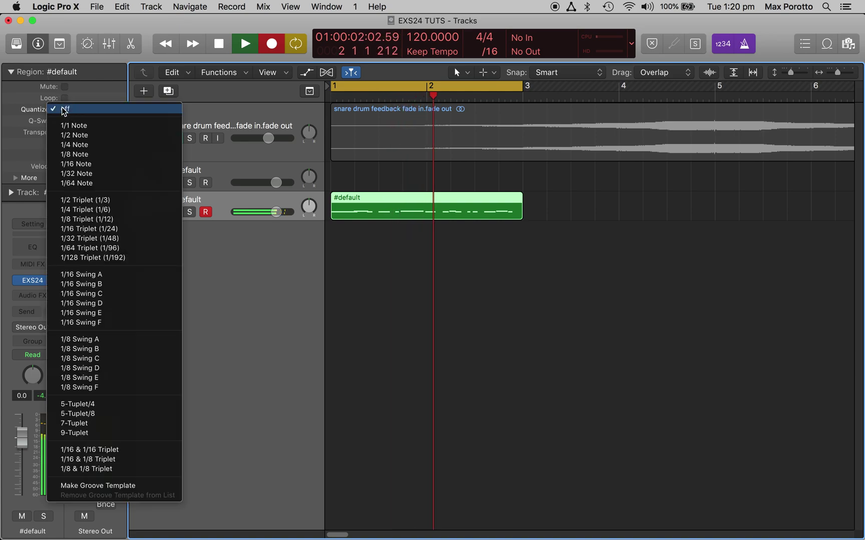
pyautogui.click(88, 164)
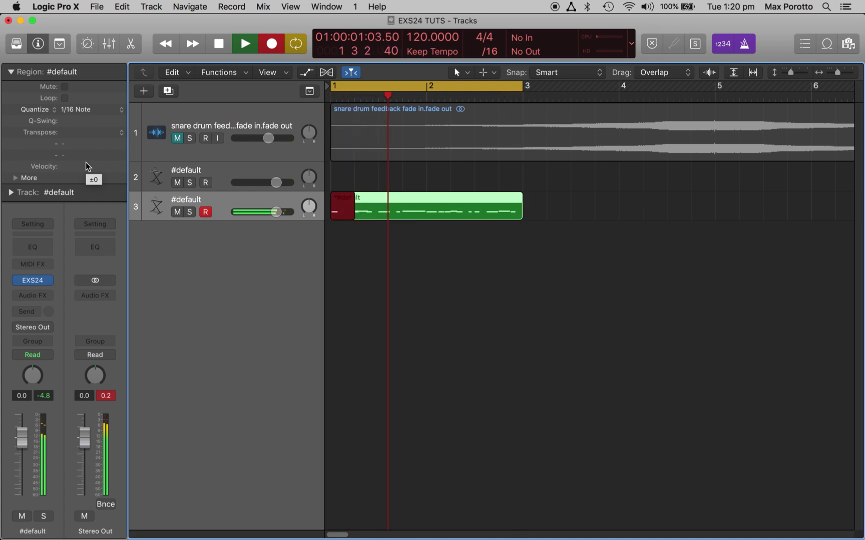
# Reapply 1/16 Note quantization to the track 3 region while overdubbing, and turn on its looping.
pyautogui.click(85, 110)
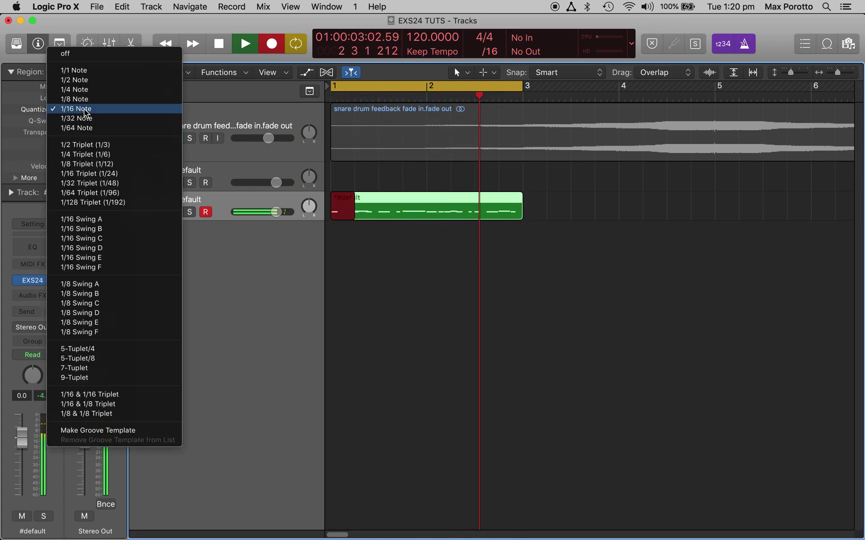
pyautogui.click(86, 111)
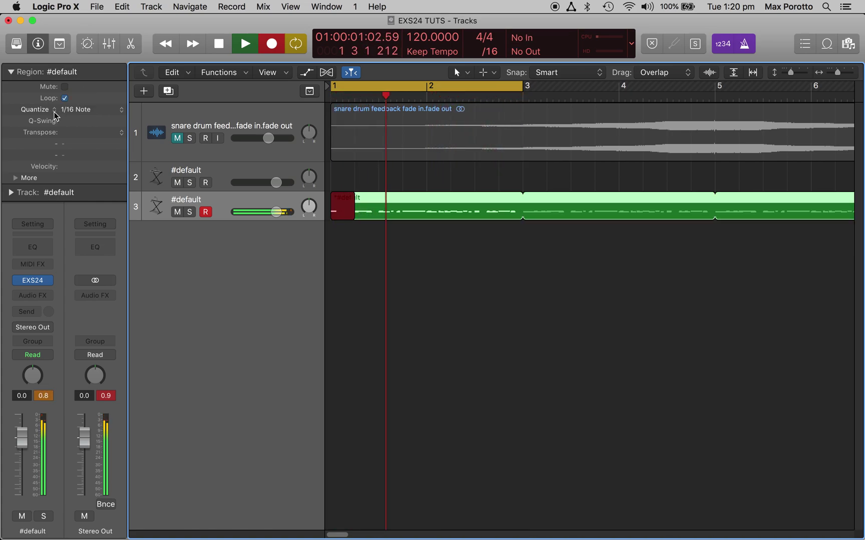
pyautogui.click(79, 113)
pyautogui.click(78, 110)
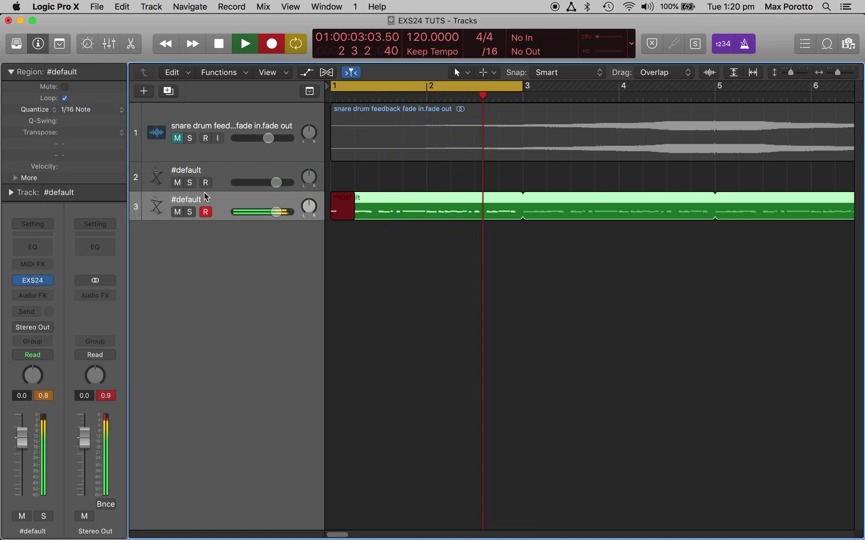
# Turn off looping for the recorded percussion region on track 3.
pyautogui.click(65, 99)
pyautogui.click(65, 99)
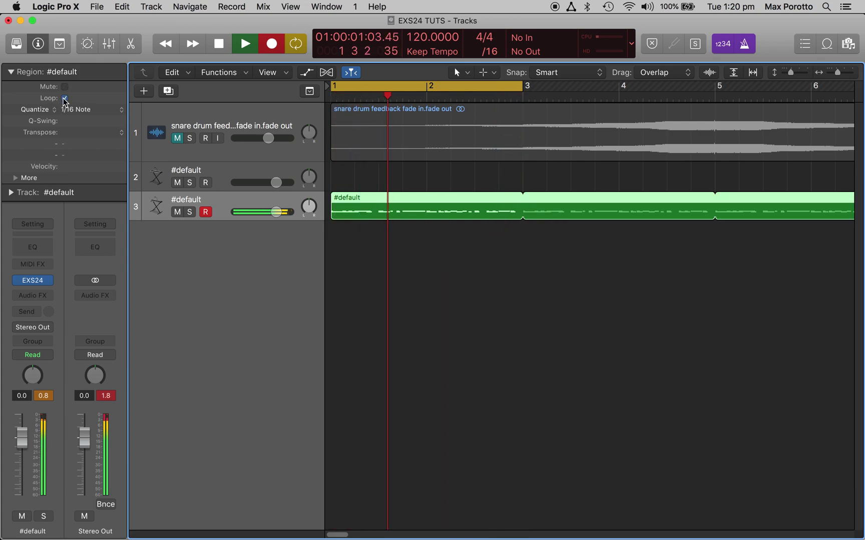
pyautogui.click(65, 99)
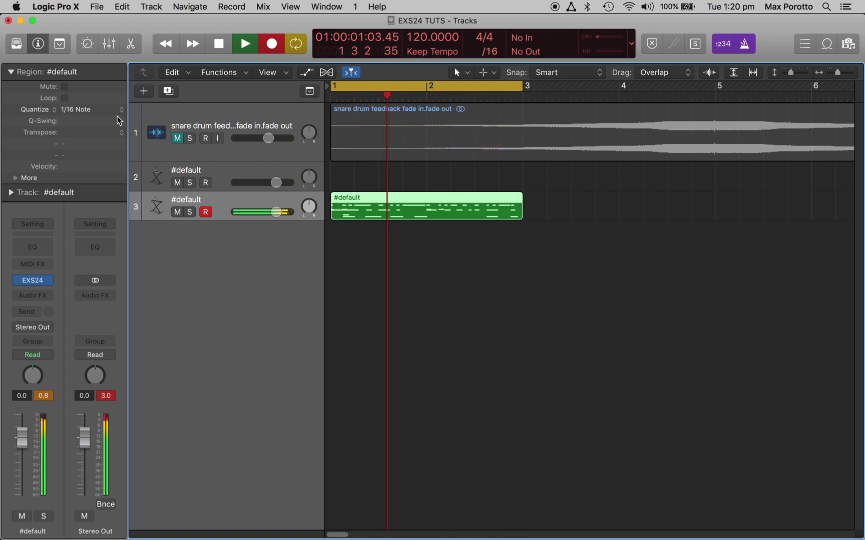
# Quantize the newly overdubbed notes on track 3 to 1/16 Note again and stop recording.
pyautogui.click(91, 115)
pyautogui.click(90, 111)
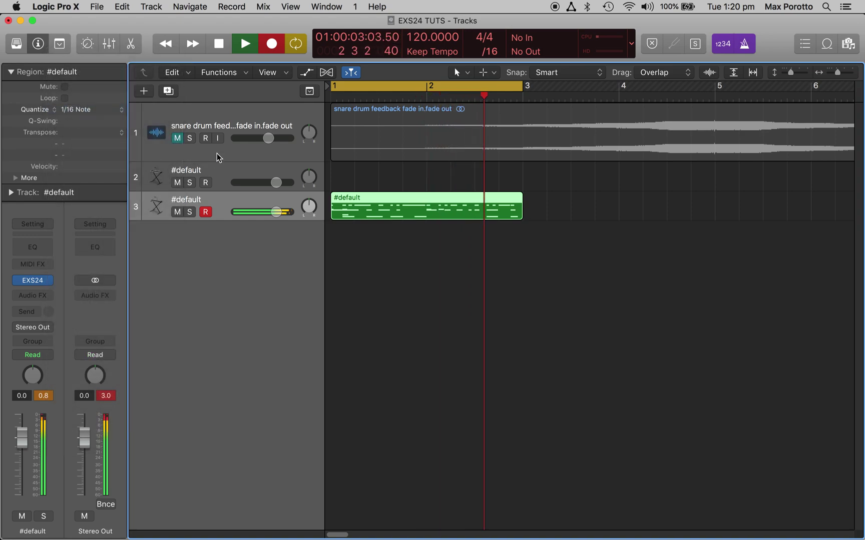
pyautogui.press('space')
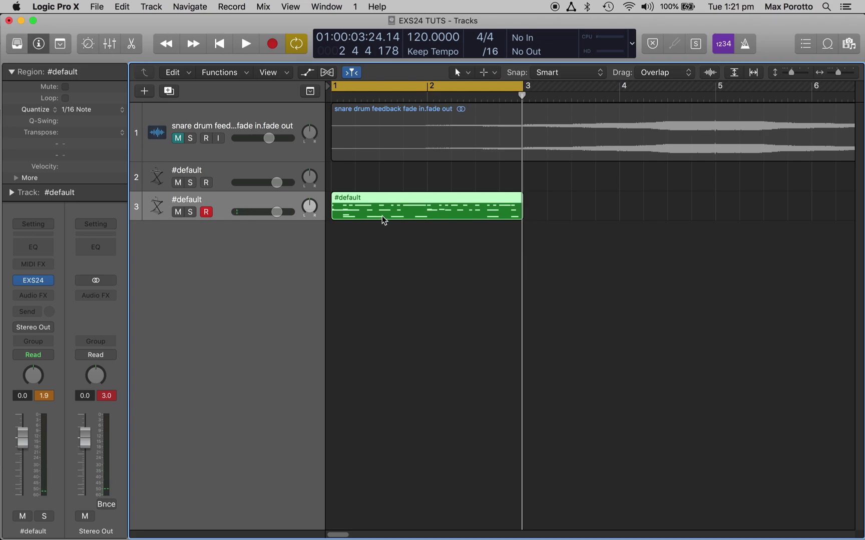
# During playback, enable track 3's EXS24 filter and fat mode, raise drive and resonance, and lower the cutoff to about halfway.
pyautogui.press('space')
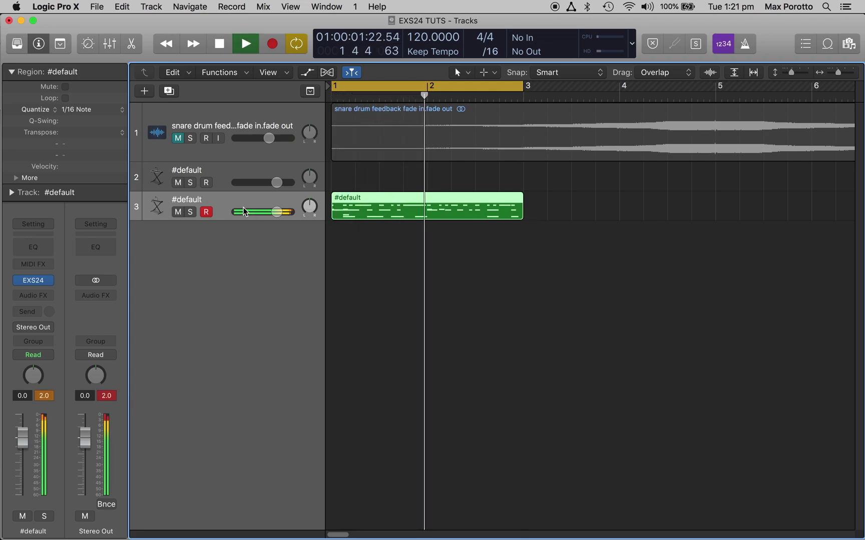
pyautogui.moveTo(33, 286)
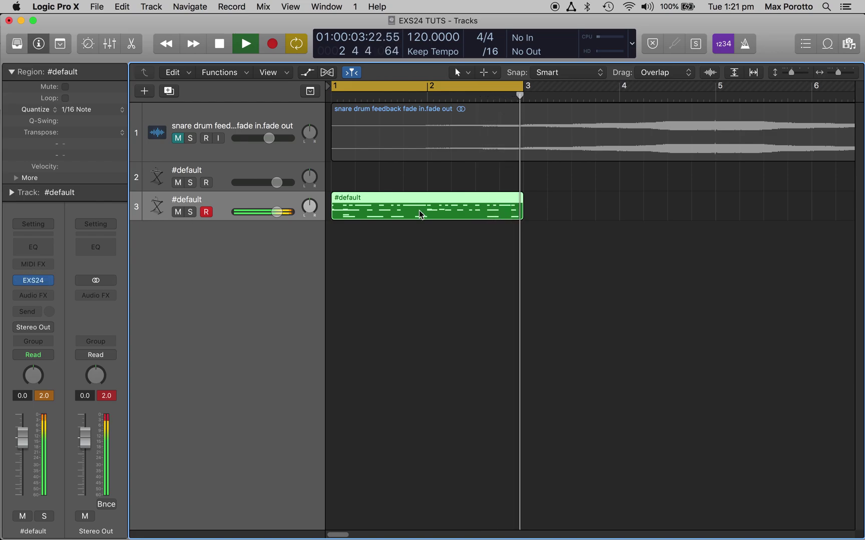
pyautogui.click(35, 281)
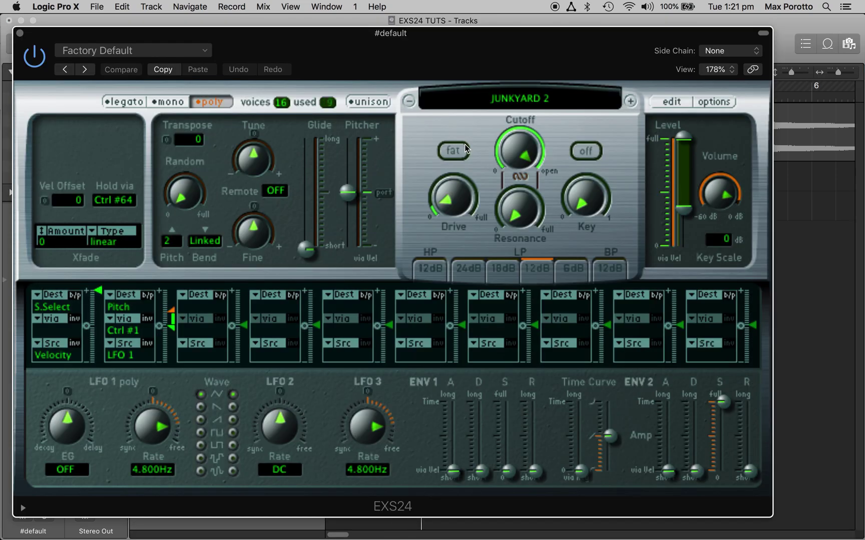
pyautogui.click(591, 153)
pyautogui.click(453, 151)
pyautogui.moveTo(455, 199)
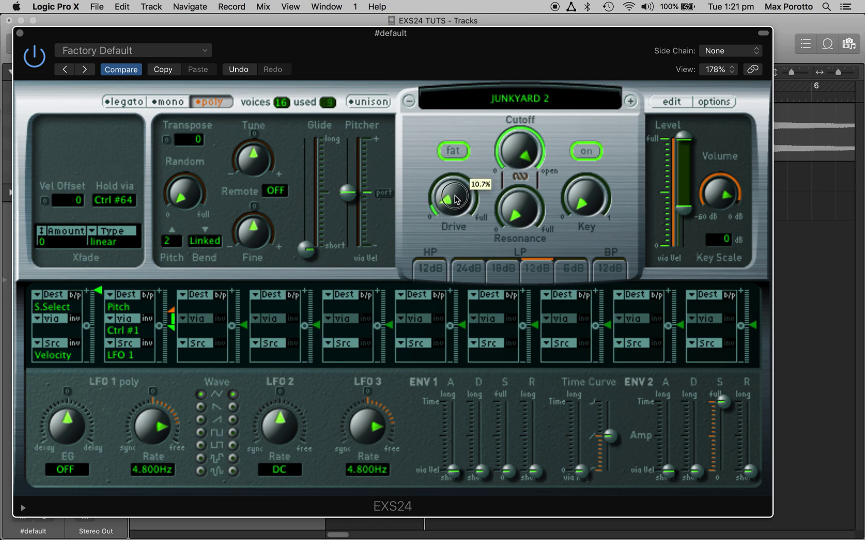
pyautogui.moveTo(516, 153)
pyautogui.mouseDown()
pyautogui.moveTo(517, 222)
pyautogui.moveTo(504, 163)
pyautogui.mouseUp()
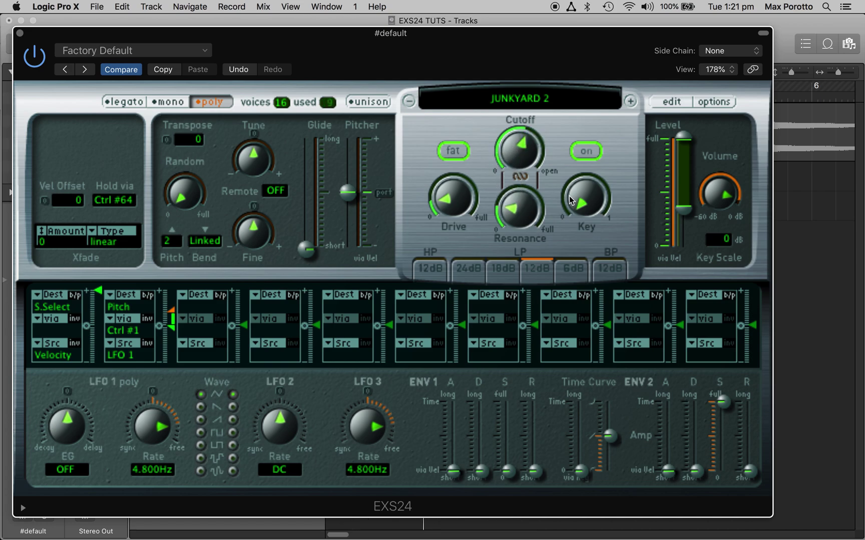
pyautogui.moveTo(349, 33); pyautogui.dragTo(404, 21)
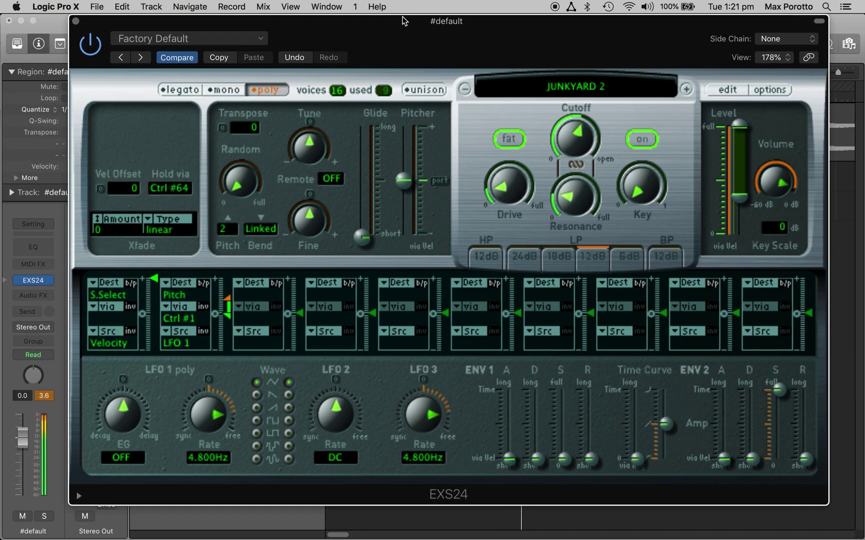
pyautogui.click(76, 21)
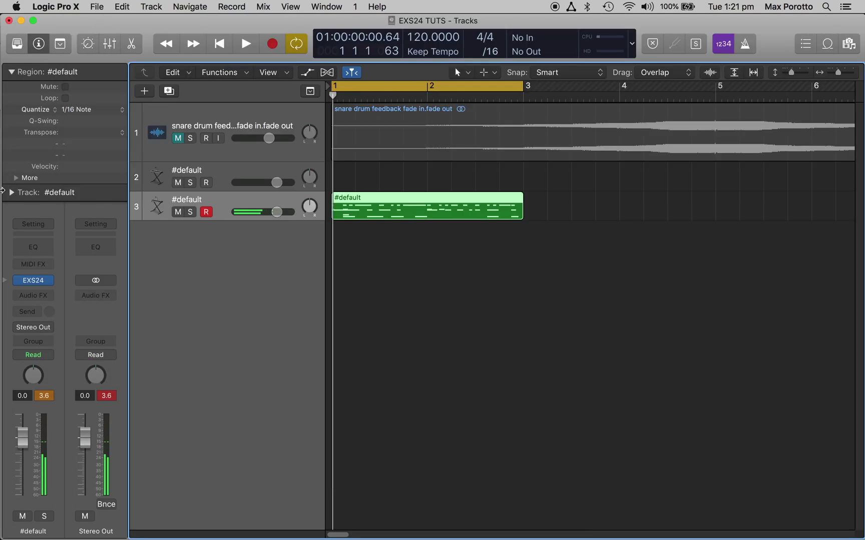
# Insert a stereo Bitcrusher on track 3, load its Rough Crunch preset, and play the pattern through it.
pyautogui.click(42, 295)
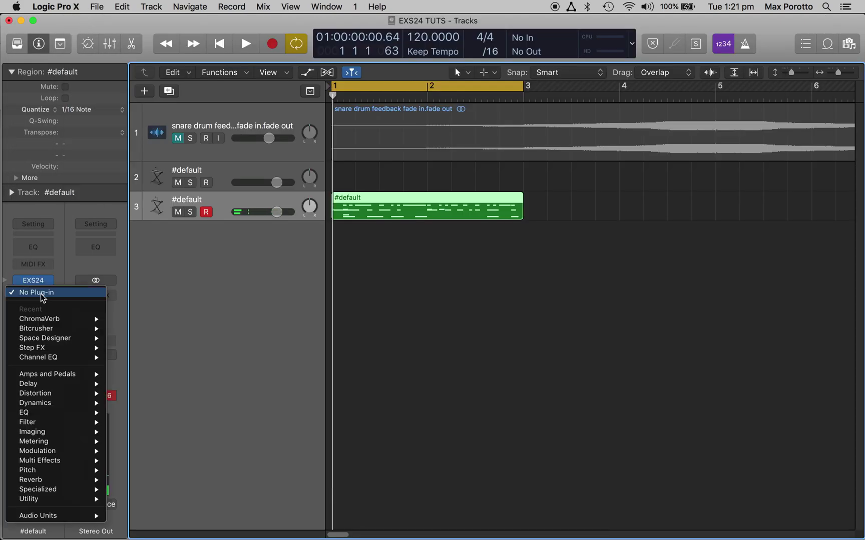
pyautogui.moveTo(38, 331)
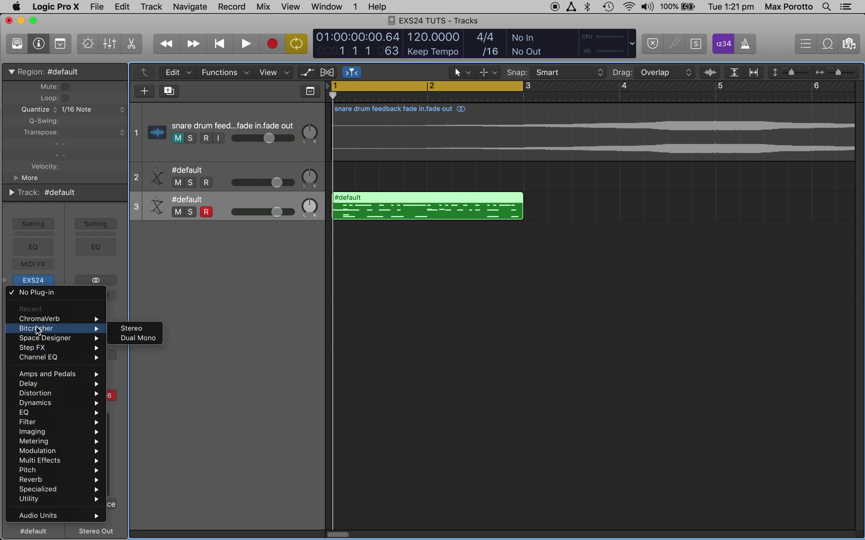
pyautogui.click(131, 329)
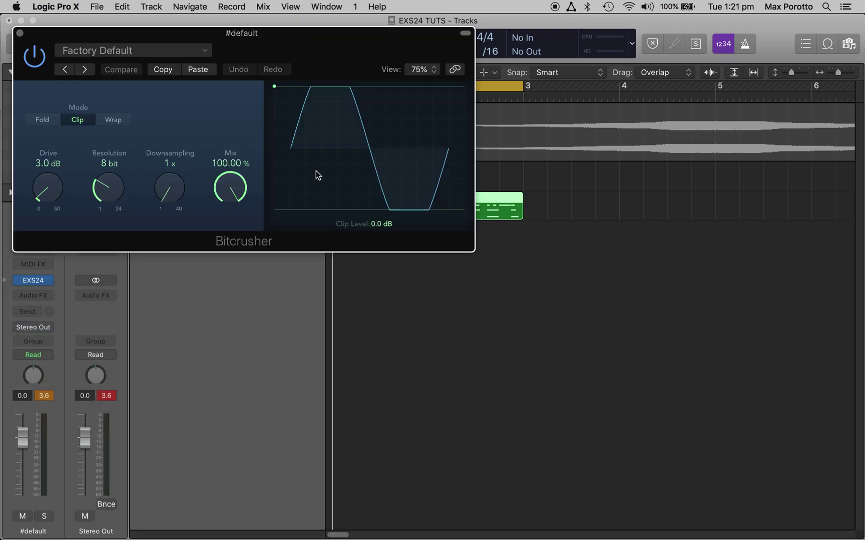
pyautogui.click(151, 51)
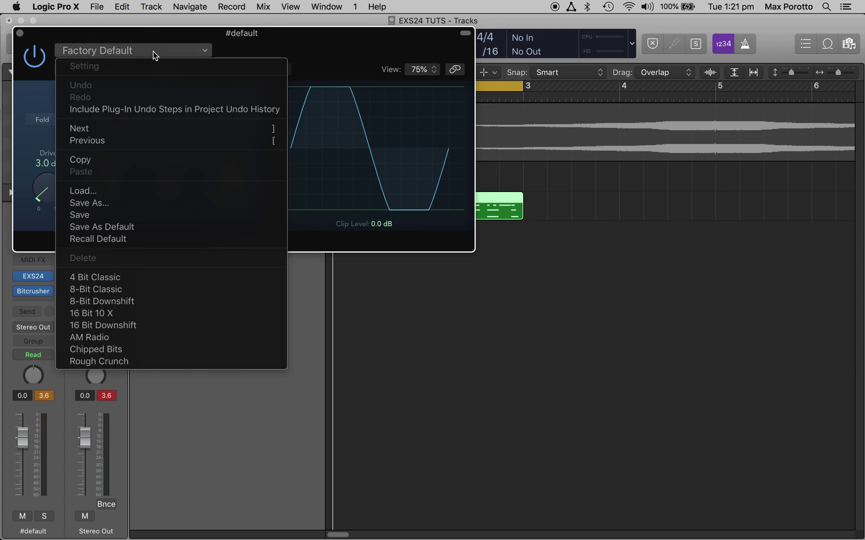
pyautogui.click(120, 362)
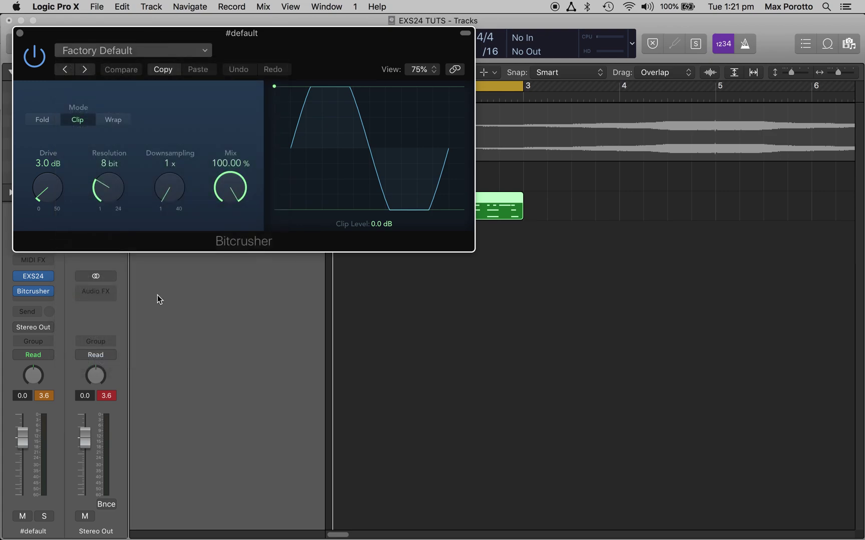
pyautogui.press('space')
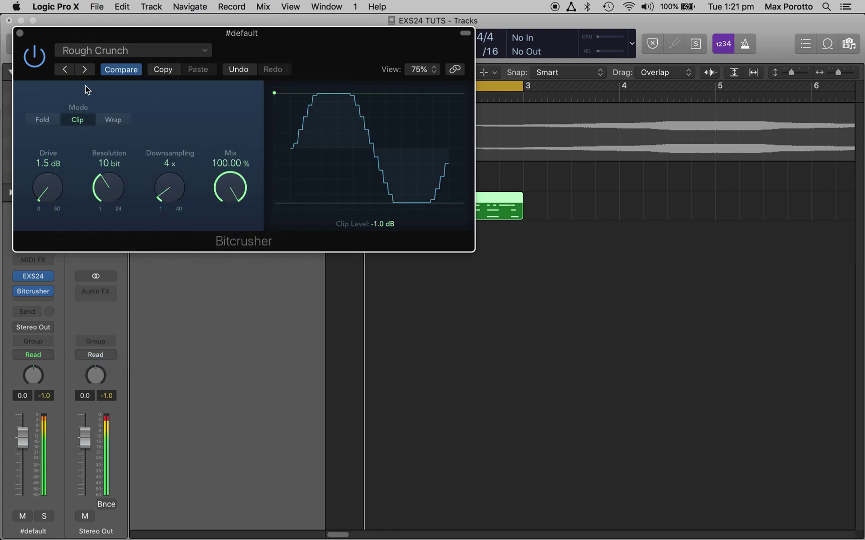
# Switch track 3's Bitcrusher to the AM Radio preset, with downsampling at 4x, drive at 2.5 dB and slightly raised resolution.
pyautogui.click(65, 70)
pyautogui.click(65, 70)
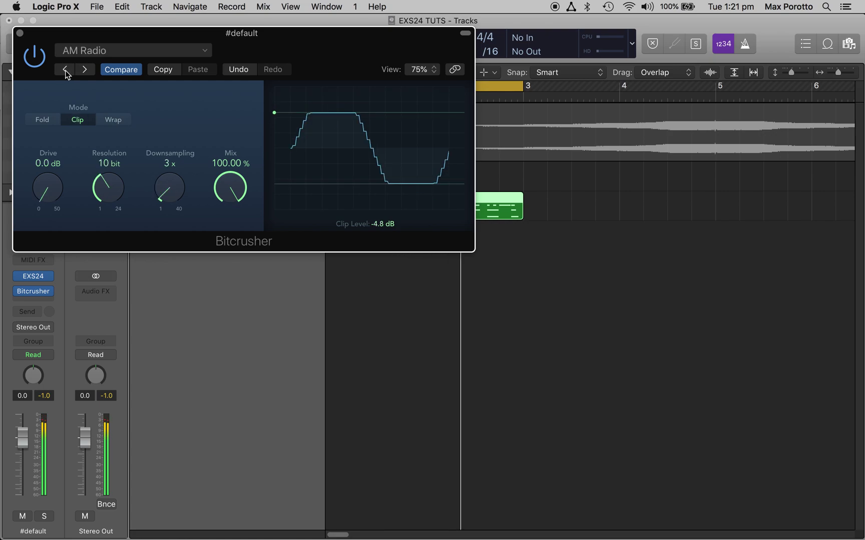
pyautogui.moveTo(328, 34); pyautogui.dragTo(350, 31)
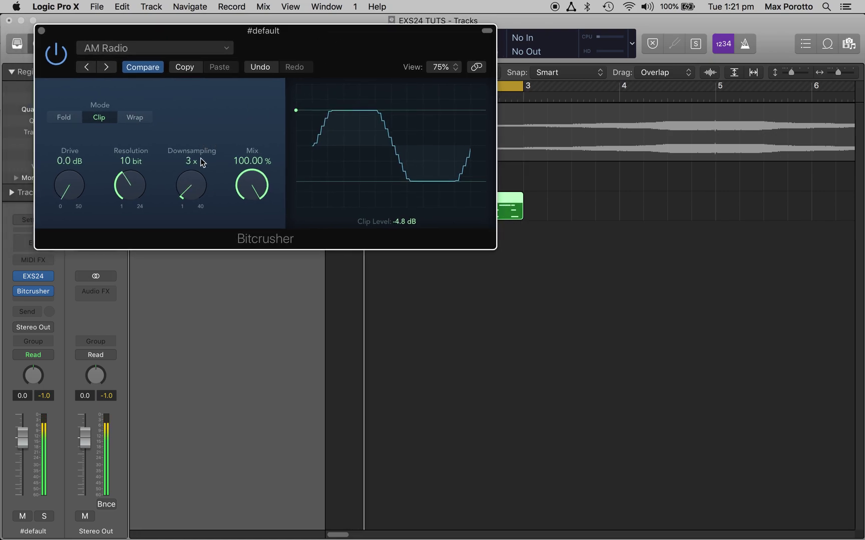
pyautogui.moveTo(184, 195); pyautogui.dragTo(184, 190)
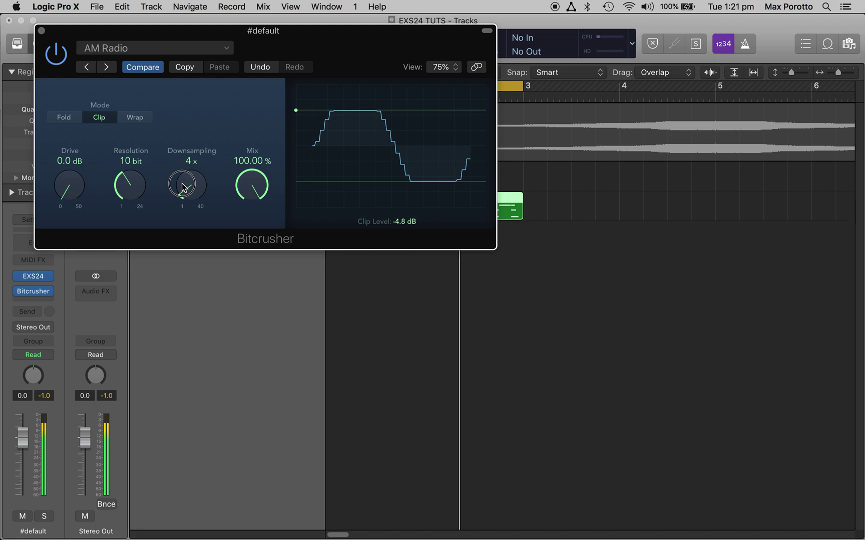
pyautogui.moveTo(129, 189); pyautogui.dragTo(129, 189)
pyautogui.moveTo(70, 194); pyautogui.dragTo(64, 183)
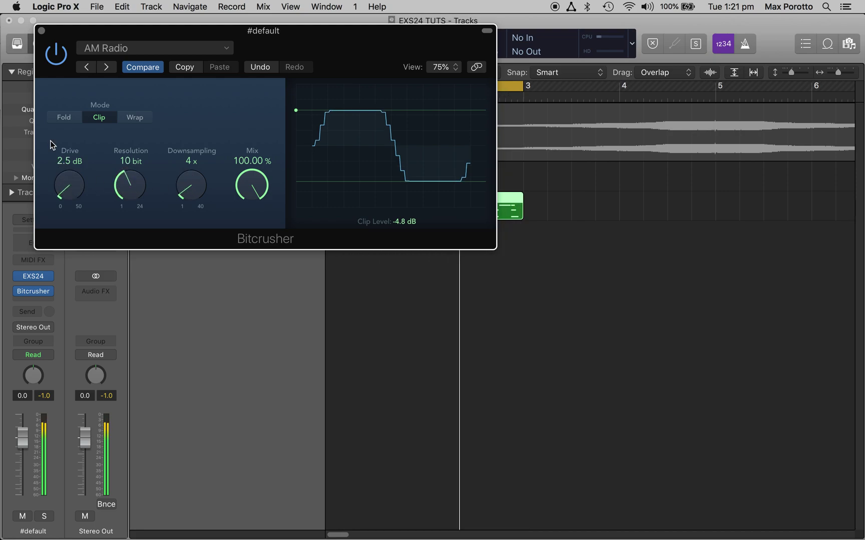
pyautogui.click(42, 30)
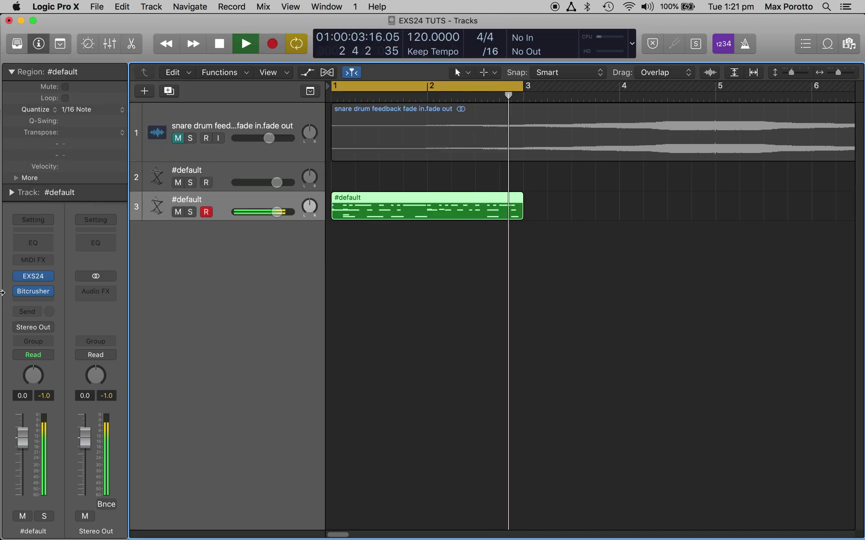
# Insert a ChromaVerb reverb after the Bitcrusher on track 3.
pyautogui.click(35, 303)
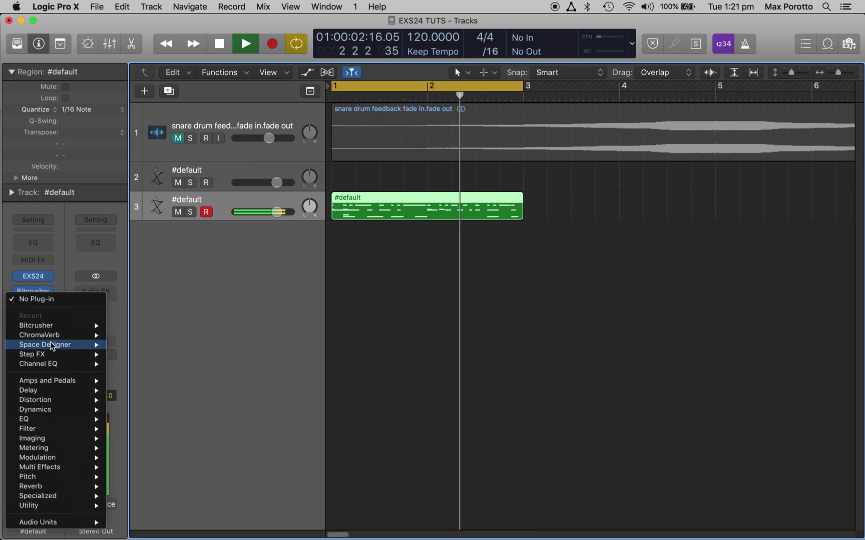
pyautogui.moveTo(55, 349)
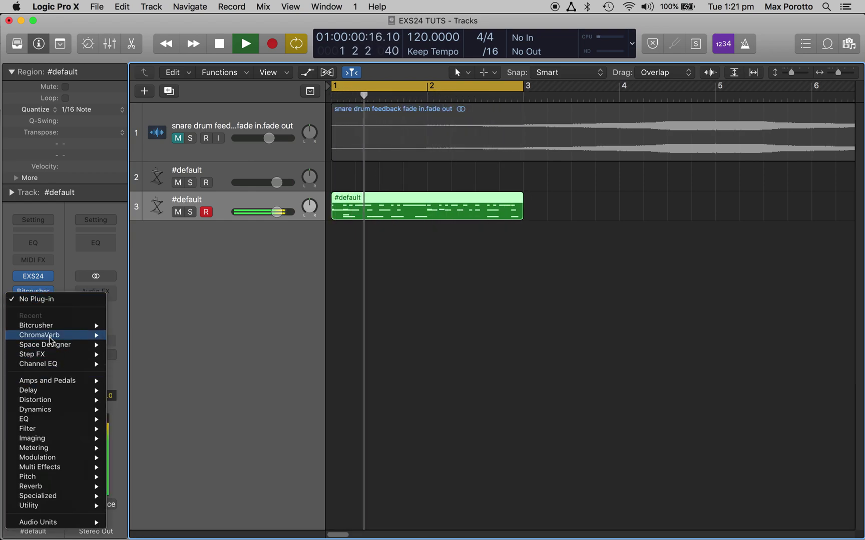
pyautogui.click(414, 253)
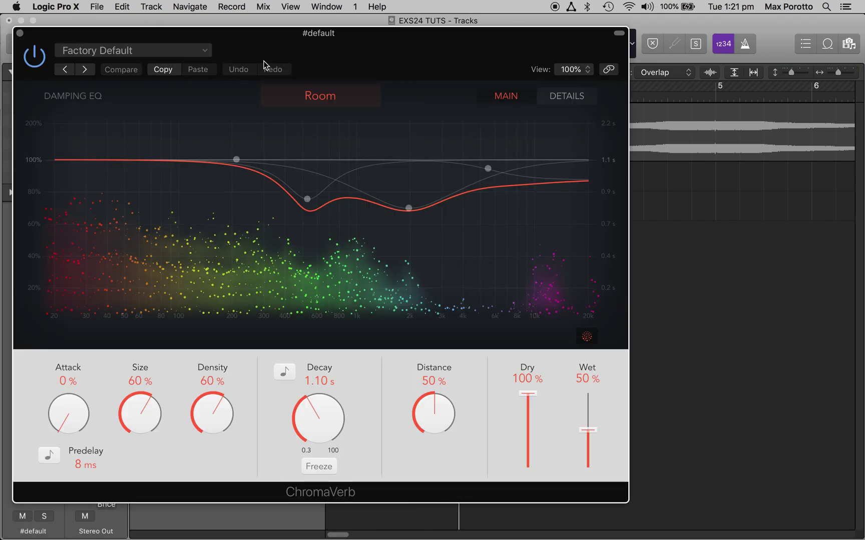
# Audition ChromaVerb's Spaces presets on the playing pattern, including Dark Abyss, and settle on Collins Gate.
pyautogui.click(164, 53)
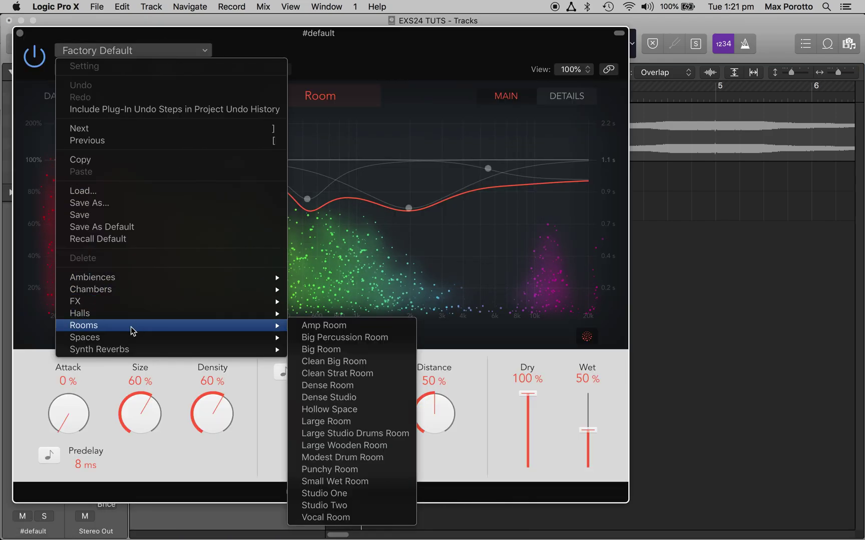
pyautogui.moveTo(143, 342)
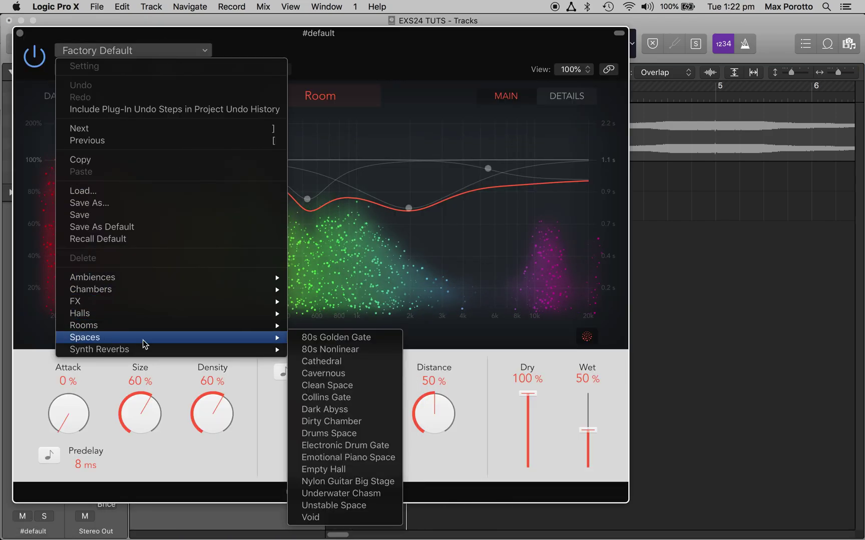
pyautogui.click(338, 385)
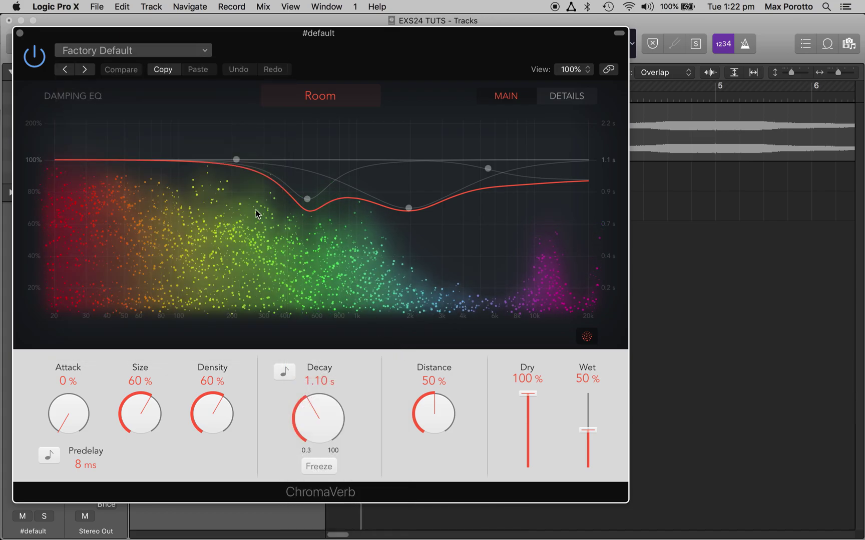
pyautogui.click(84, 71)
pyautogui.click(85, 71)
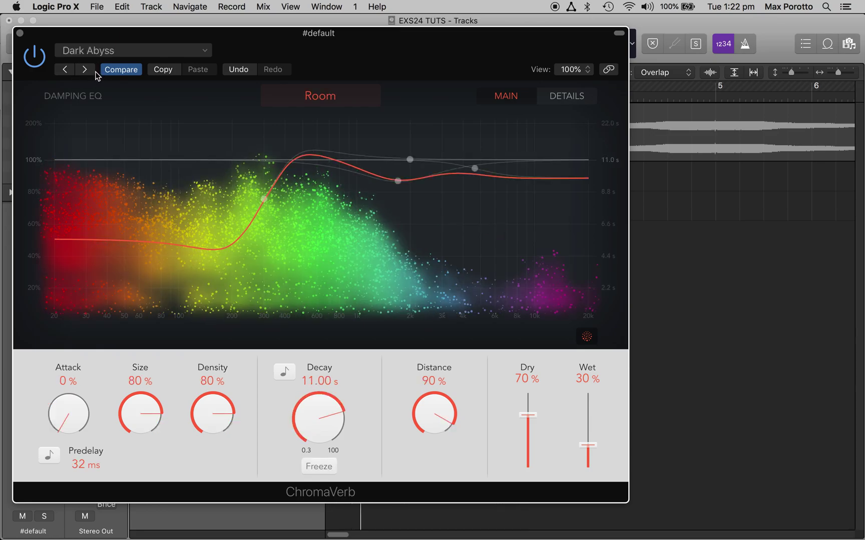
pyautogui.click(67, 71)
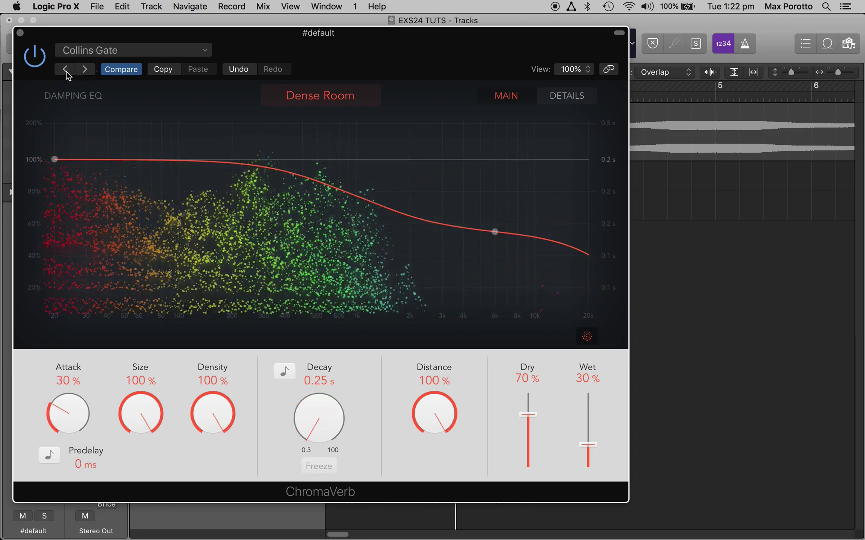
pyautogui.click(20, 34)
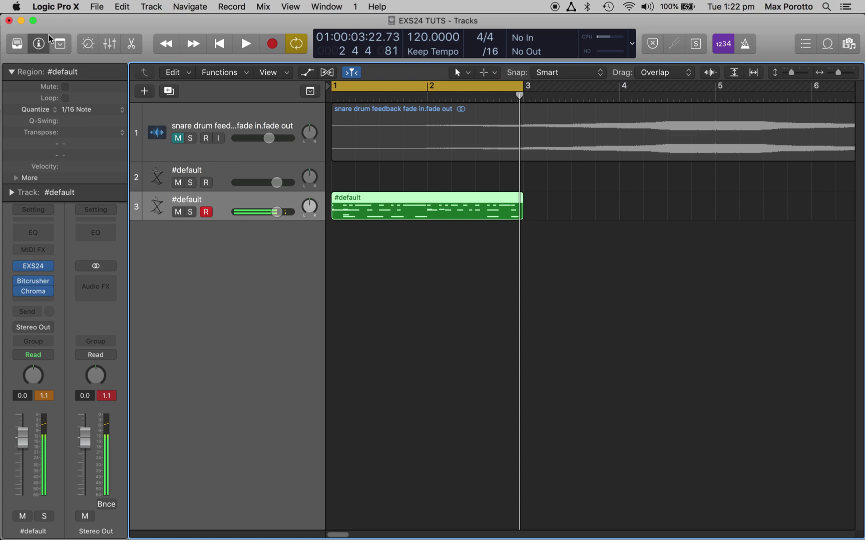
# Play track 2's instrument over the looping pattern, raise its volume to 1.6 dB and lower track 3's volume slightly.
pyautogui.click(388, 300)
pyautogui.click(220, 175)
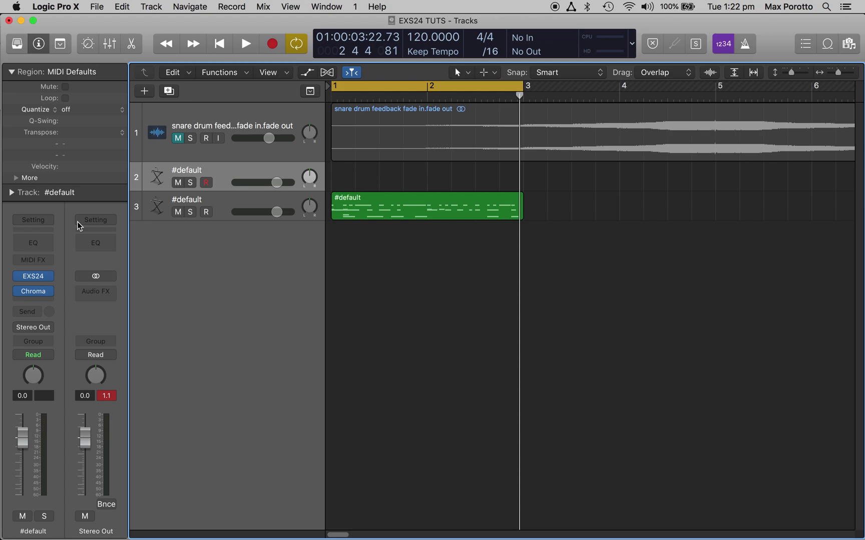
pyautogui.press('space')
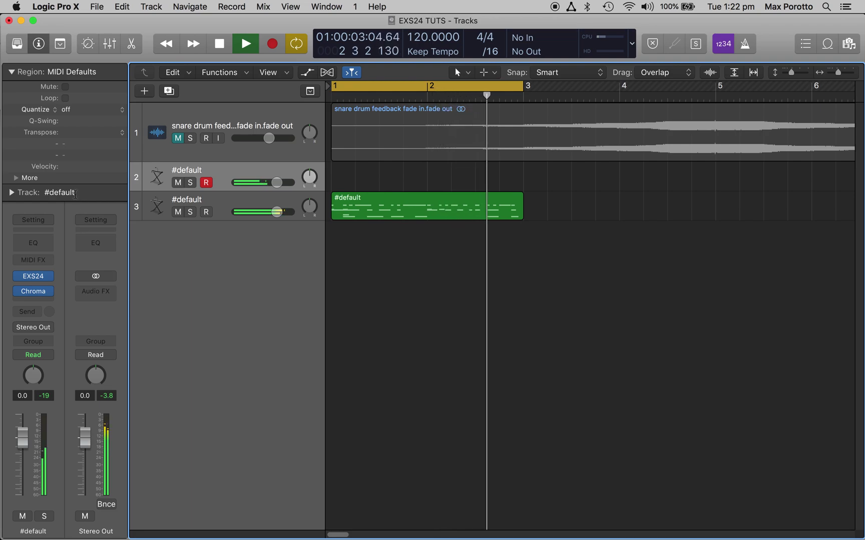
pyautogui.moveTo(19, 430); pyautogui.dragTo(19, 426)
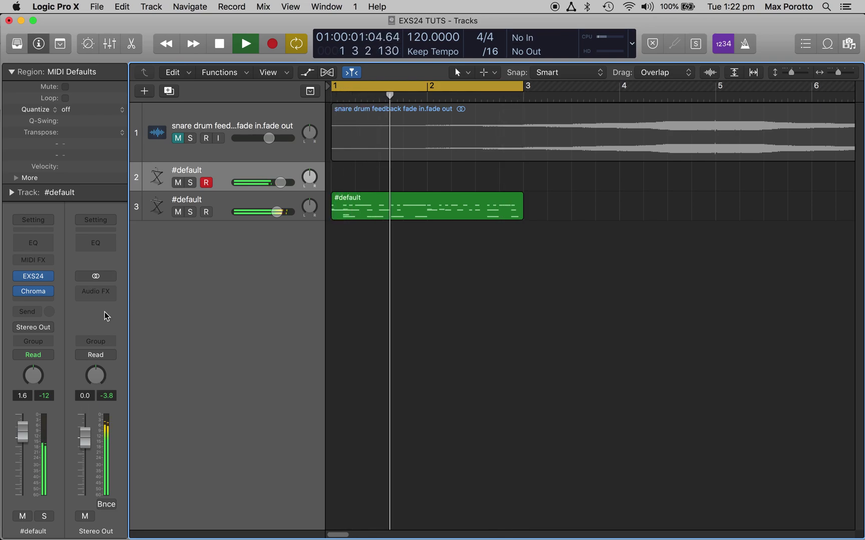
pyautogui.moveTo(276, 212)
pyautogui.mouseDown()
pyautogui.moveTo(257, 215)
pyautogui.moveTo(266, 212)
pyautogui.mouseUp()
pyautogui.press('space')
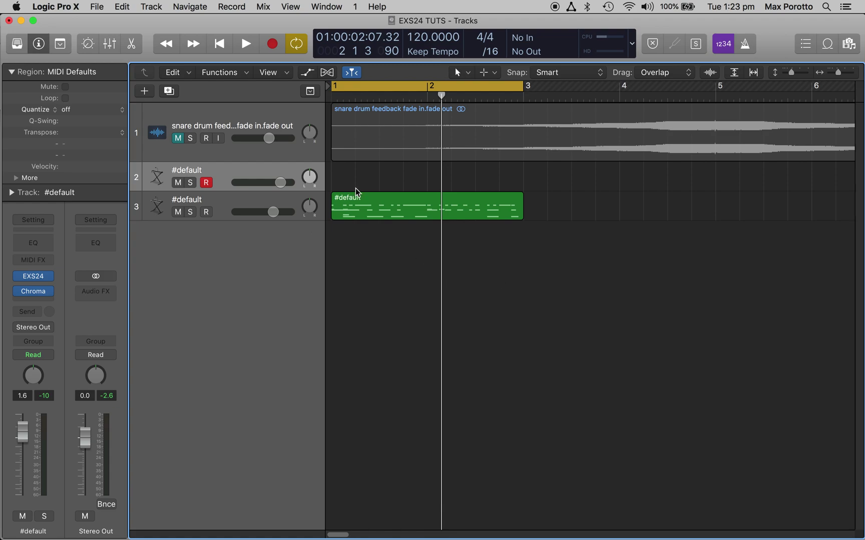
pyautogui.click(371, 252)
# Save the project as the folder-organized EXS24 TUTS, including audio files and EXS instruments and samples, replacing the existing version.
pyautogui.click(97, 7)
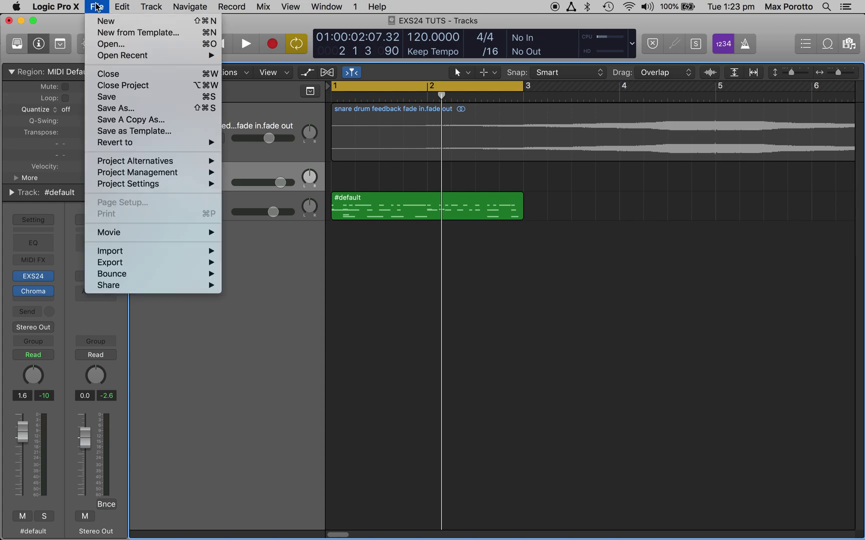
pyautogui.click(119, 114)
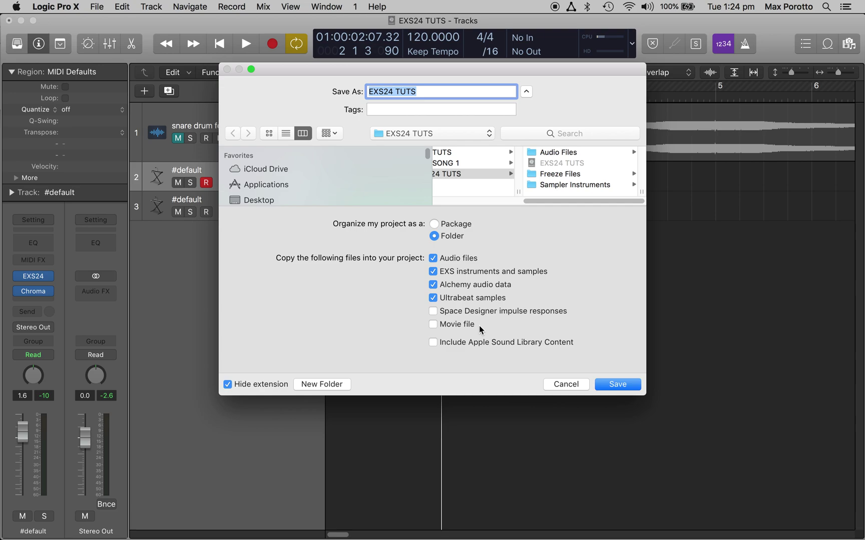
pyautogui.click(433, 326)
pyautogui.click(625, 383)
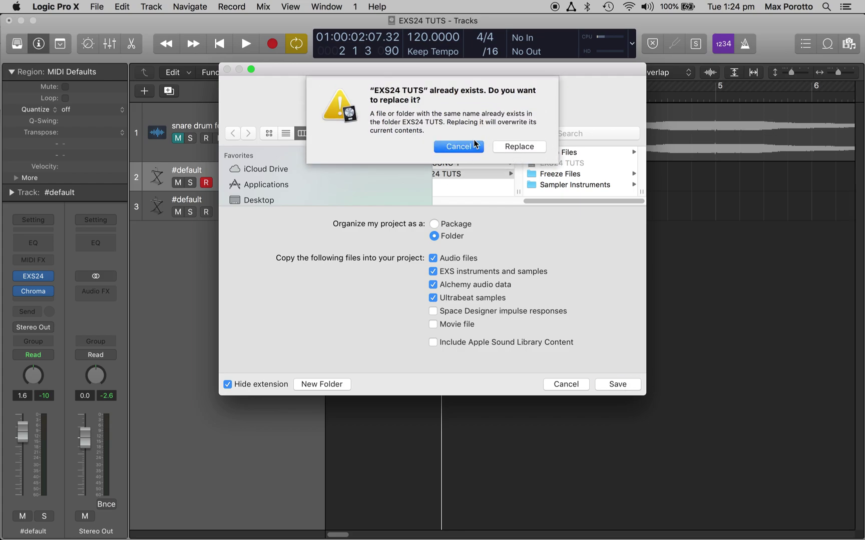
pyautogui.click(521, 149)
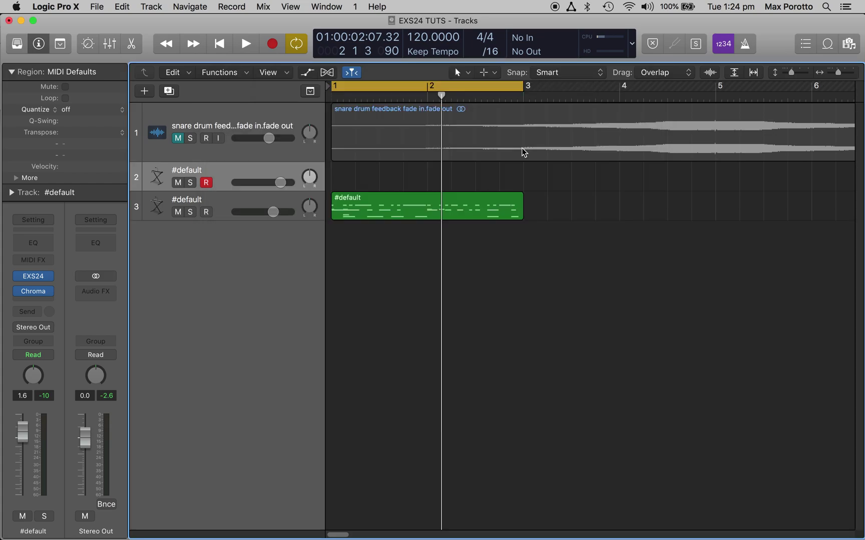